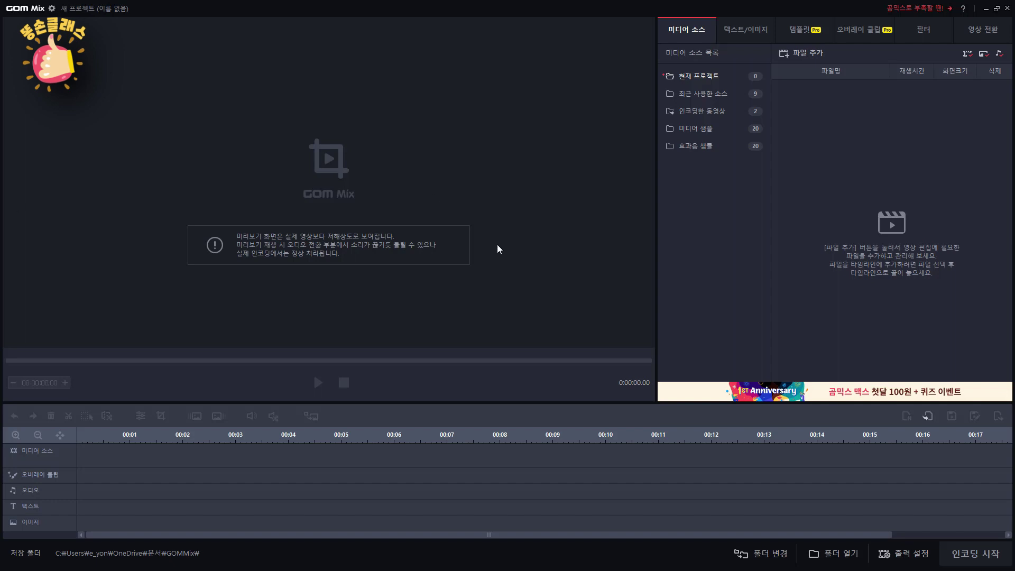
Step: Set the video frame size in the output settings to the 1920 x 1080 (Full HD) preset
{"action": "left_click", "coordinate": [892, 554]}
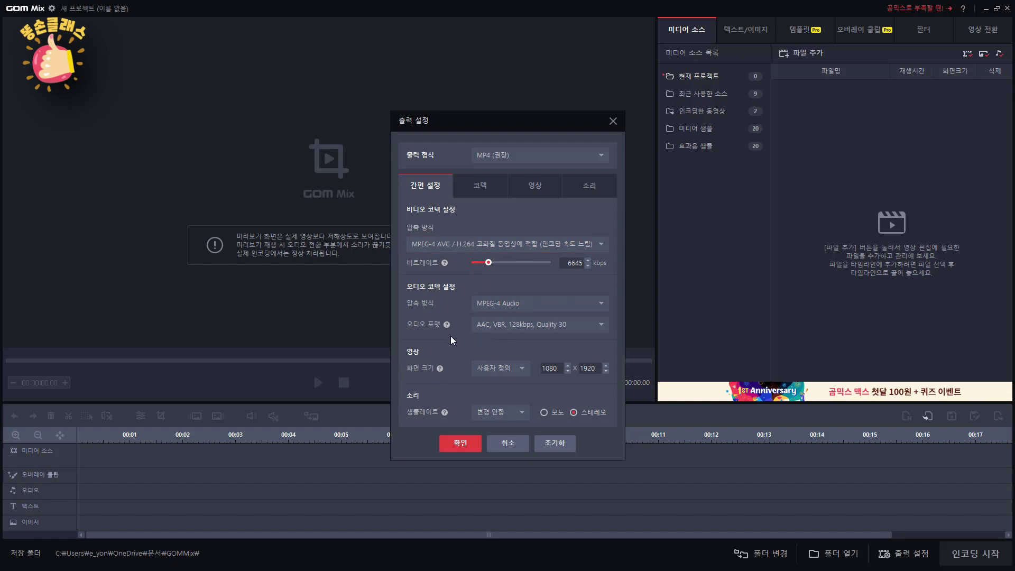
{"action": "left_click", "coordinate": [523, 370]}
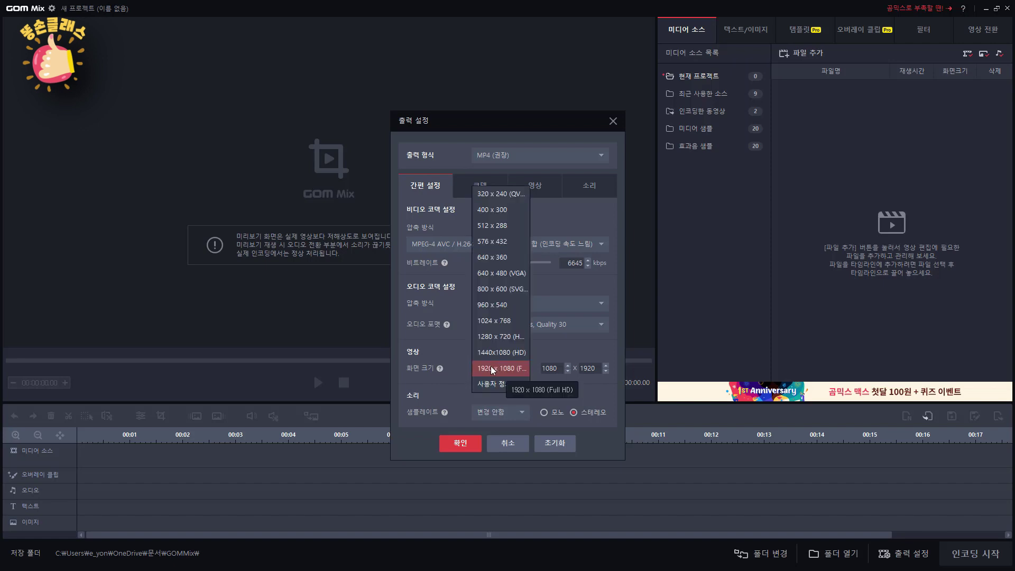
{"action": "left_click", "coordinate": [491, 368]}
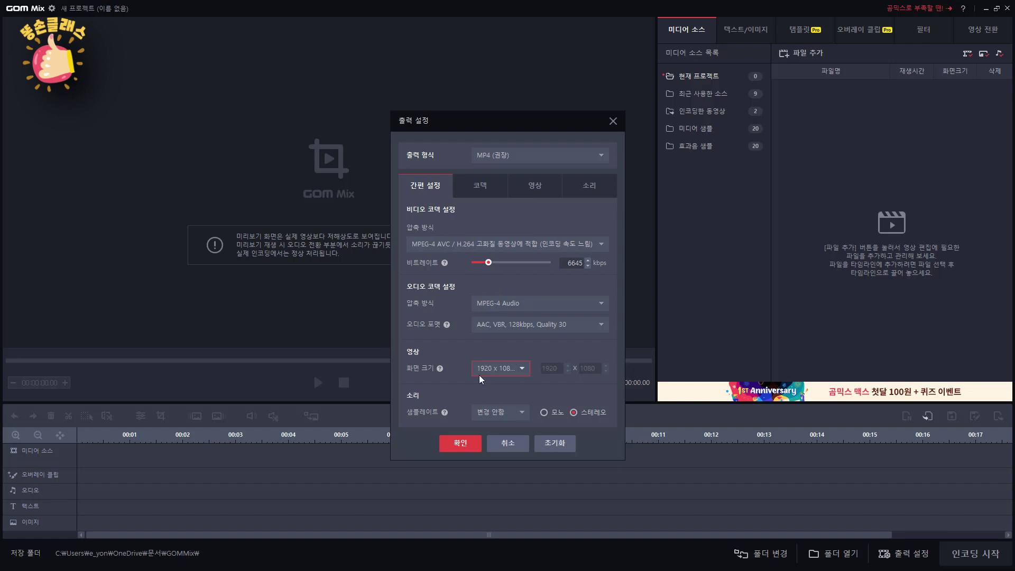
Step: Switch the output frame size to user-defined and enter 1080 x 1920 for a vertical video
{"action": "left_click", "coordinate": [522, 371]}
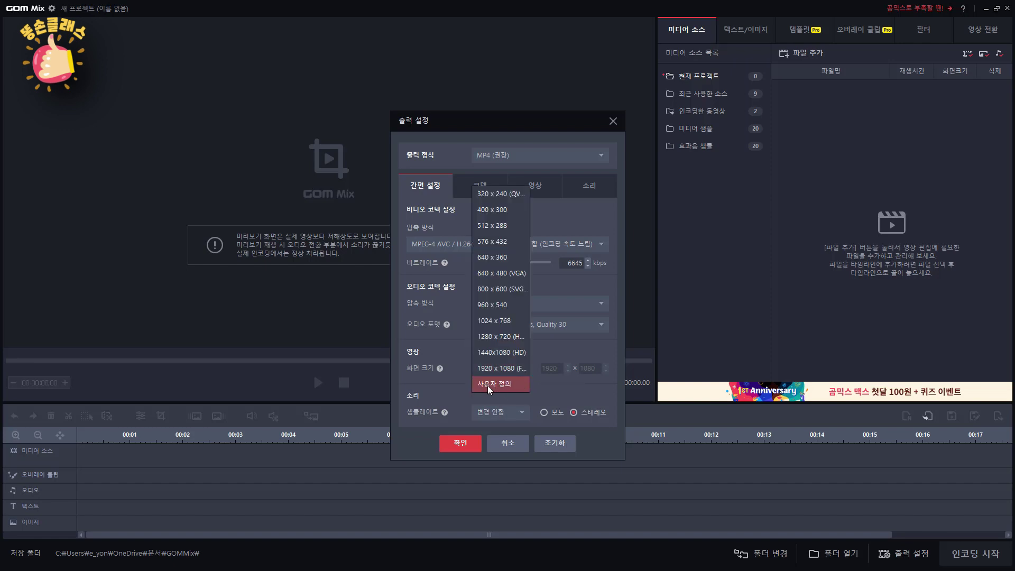
{"action": "left_click", "coordinate": [500, 384]}
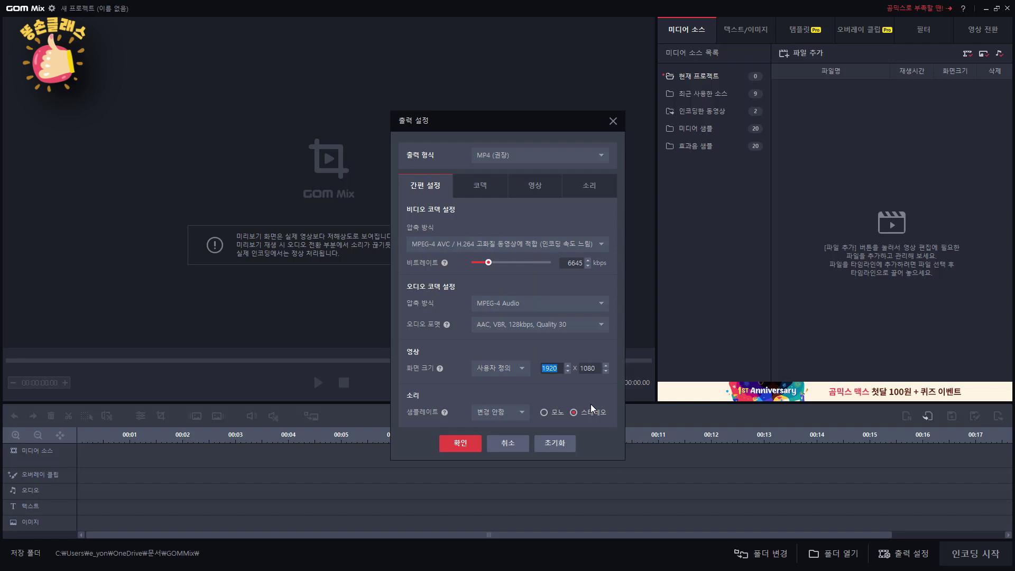
{"action": "type", "text": "1080"}
{"action": "left_click", "coordinate": [604, 368]}
Step: Choose the 1920 x 1080 preset again as the output frame size and confirm the output settings
{"action": "left_click", "coordinate": [498, 368]}
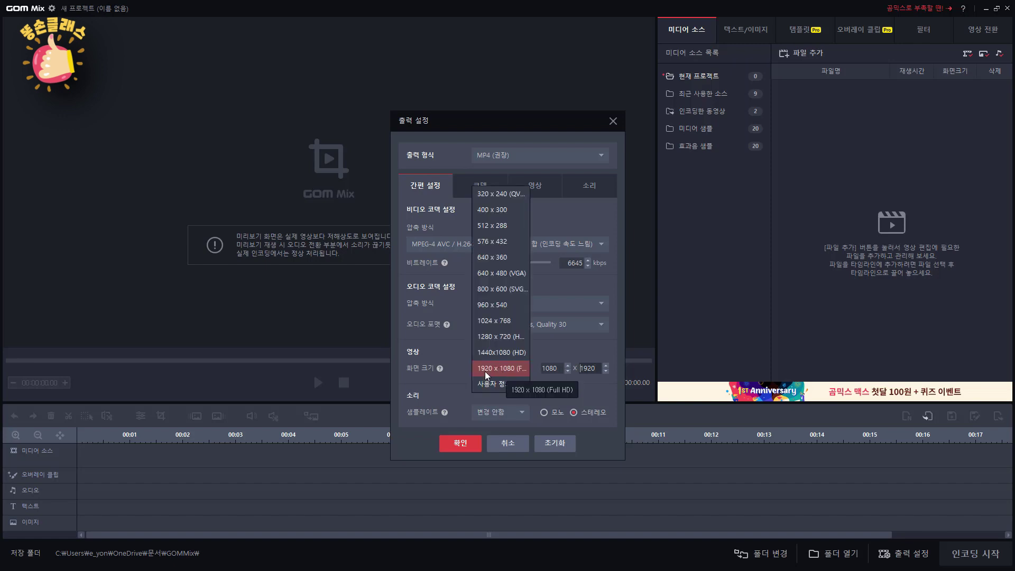
{"action": "left_click", "coordinate": [486, 370]}
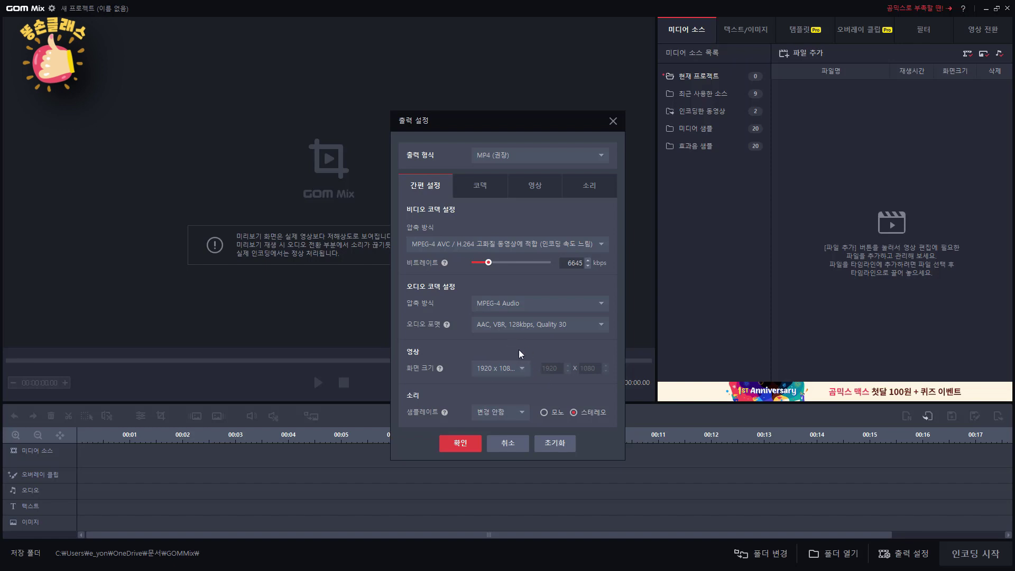
{"action": "left_click", "coordinate": [461, 443]}
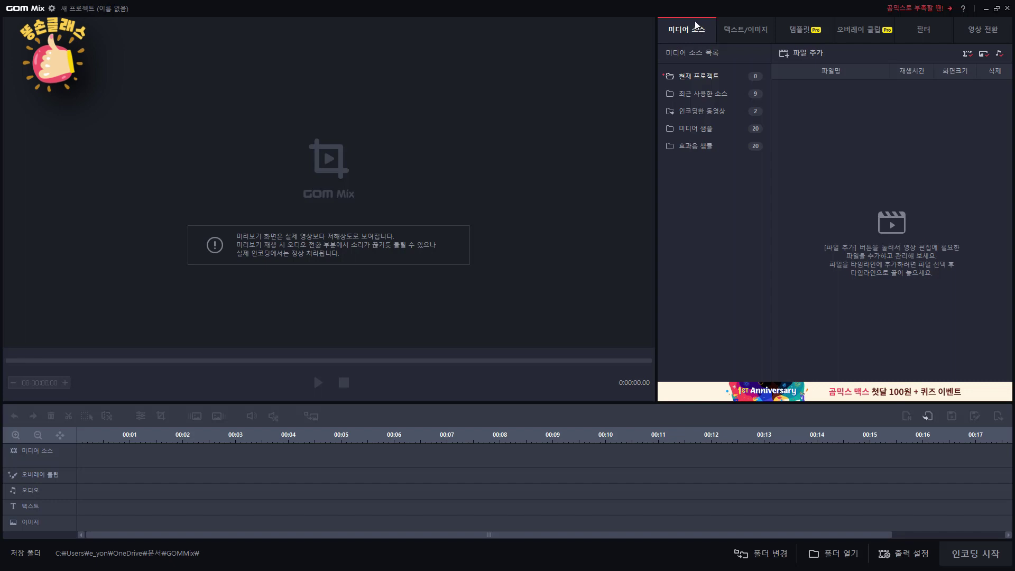
Step: Import the pictures 59 and the portrait photo named 12 from the Image folder into the project's media sources
{"action": "left_click", "coordinate": [811, 53]}
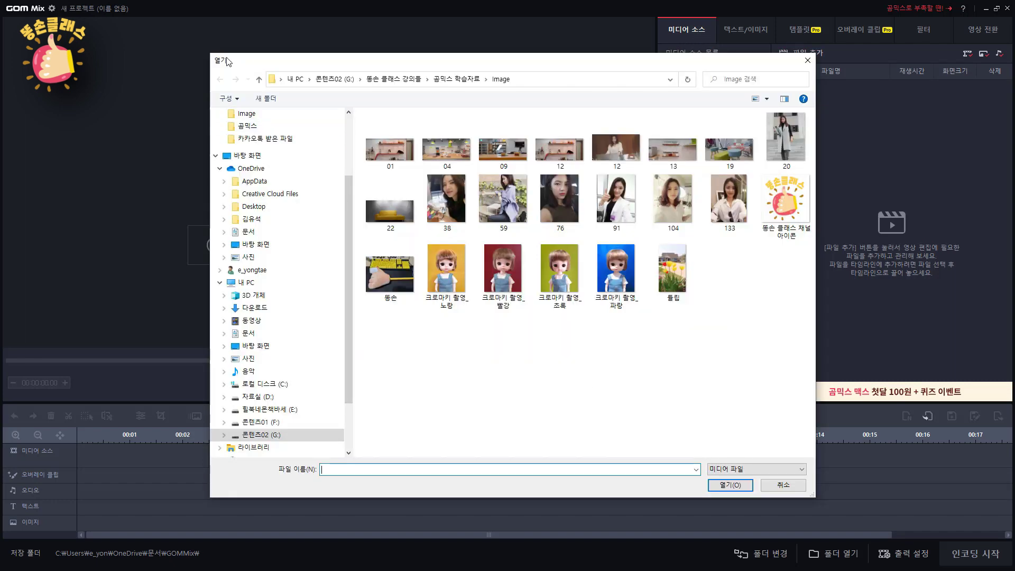
{"action": "left_click", "coordinate": [463, 84]}
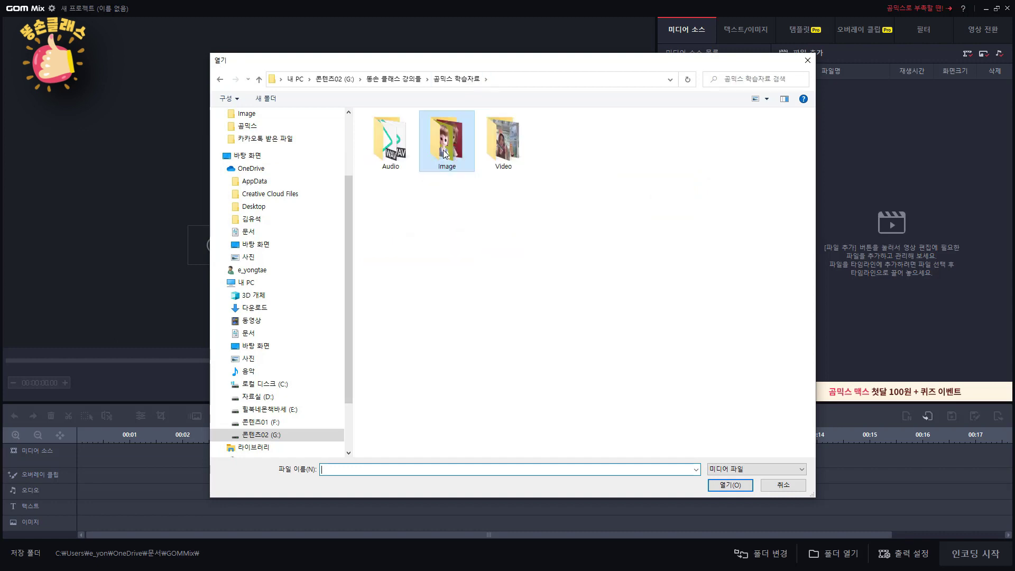
{"action": "double_click", "coordinate": [441, 132]}
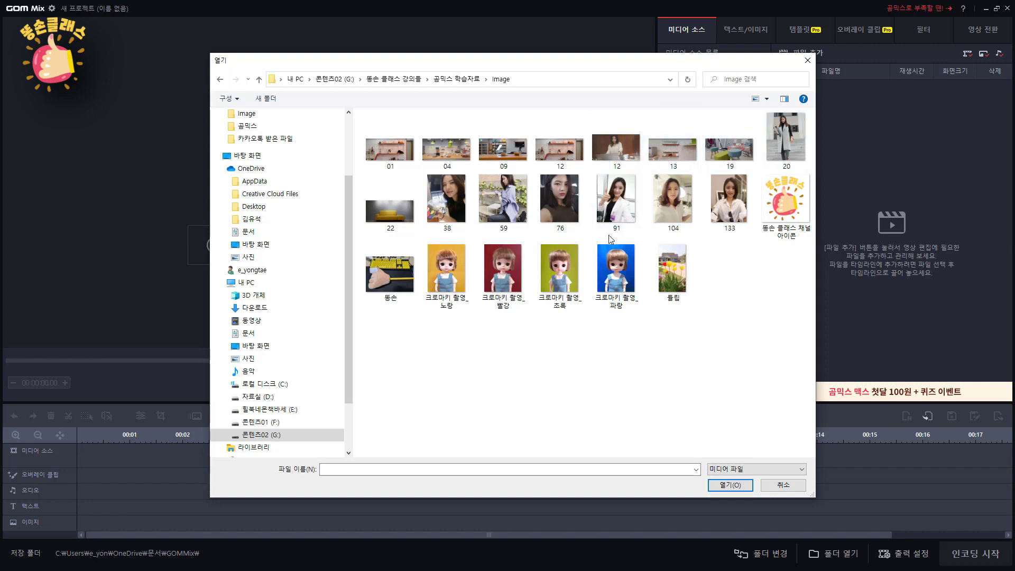
{"action": "left_click", "coordinate": [605, 148]}
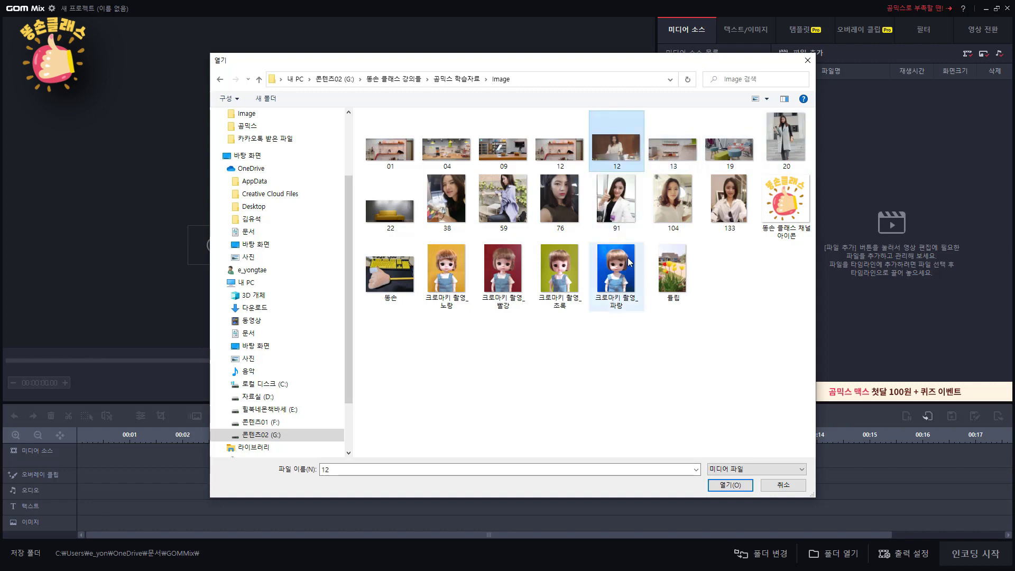
{"action": "left_click", "coordinate": [505, 202], "text": "ctrl"}
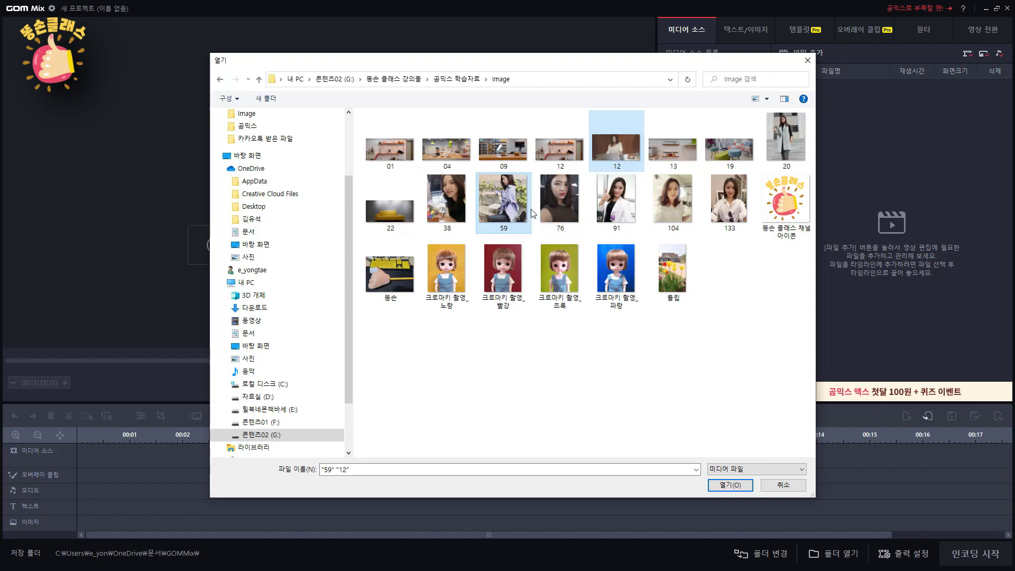
{"action": "left_click", "coordinate": [731, 485]}
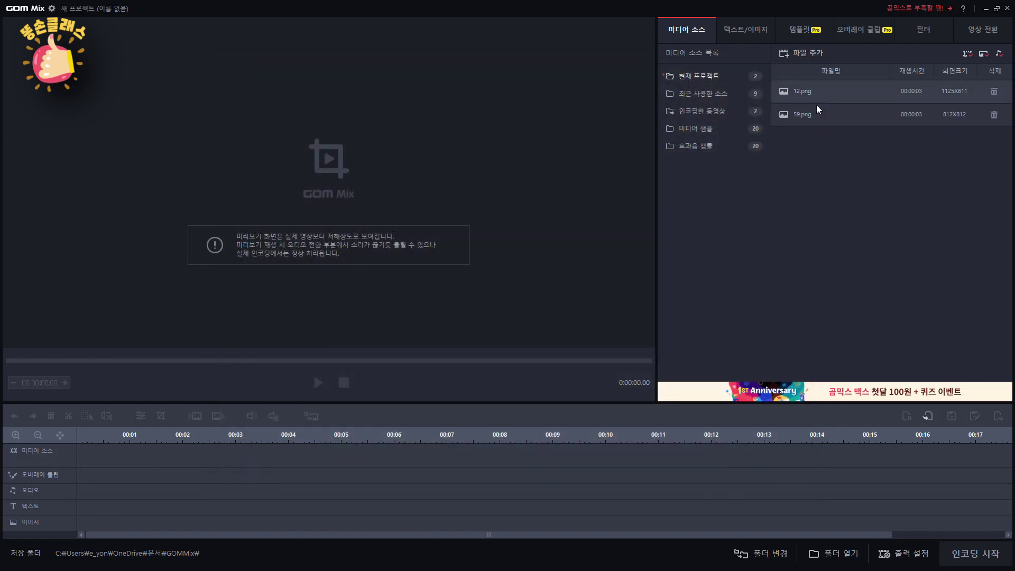
Step: Place 59.png at the start of the media source track and move the playhead to about 2.85 seconds
{"action": "left_click", "coordinate": [782, 115]}
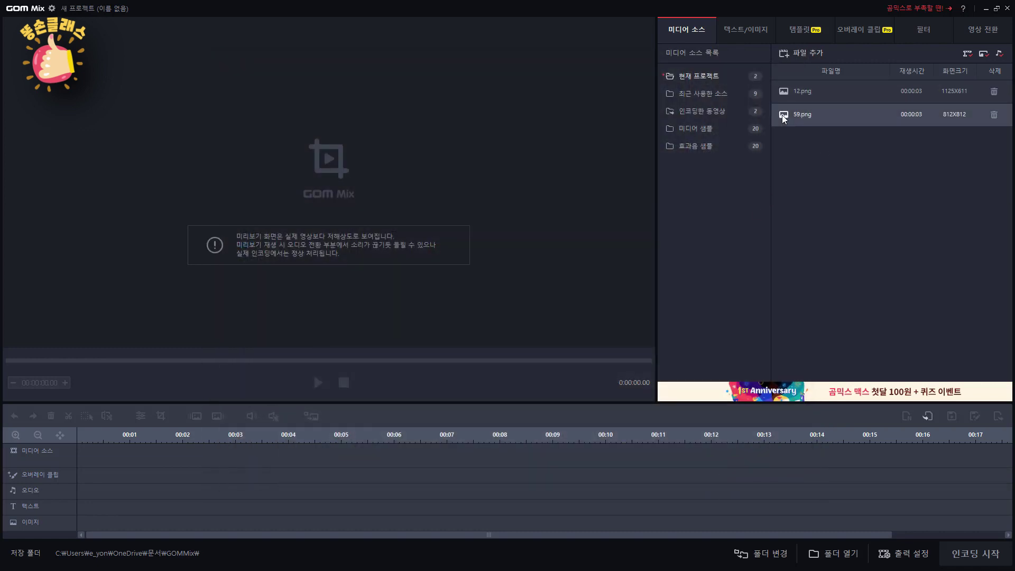
{"action": "left_click_drag", "start_coordinate": [782, 115], "coordinate": [236, 449]}
{"action": "left_click_drag", "start_coordinate": [236, 449], "coordinate": [157, 446]}
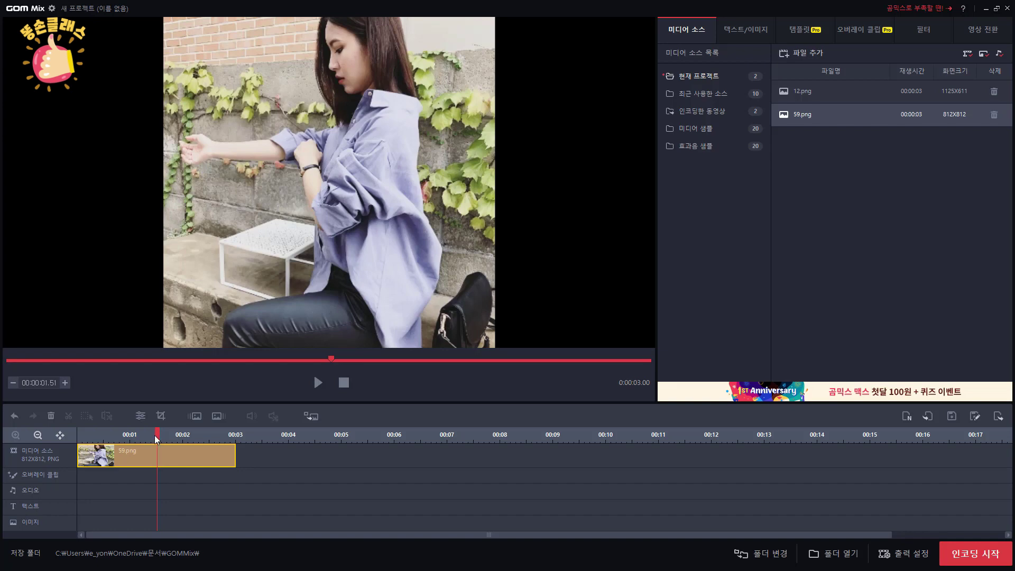
{"action": "left_click_drag", "start_coordinate": [156, 435], "coordinate": [228, 435]}
Step: Try to crop the 59.png clip around the woman's upper body, with a frame of about 1057 x 595
{"action": "left_click", "coordinate": [162, 418]}
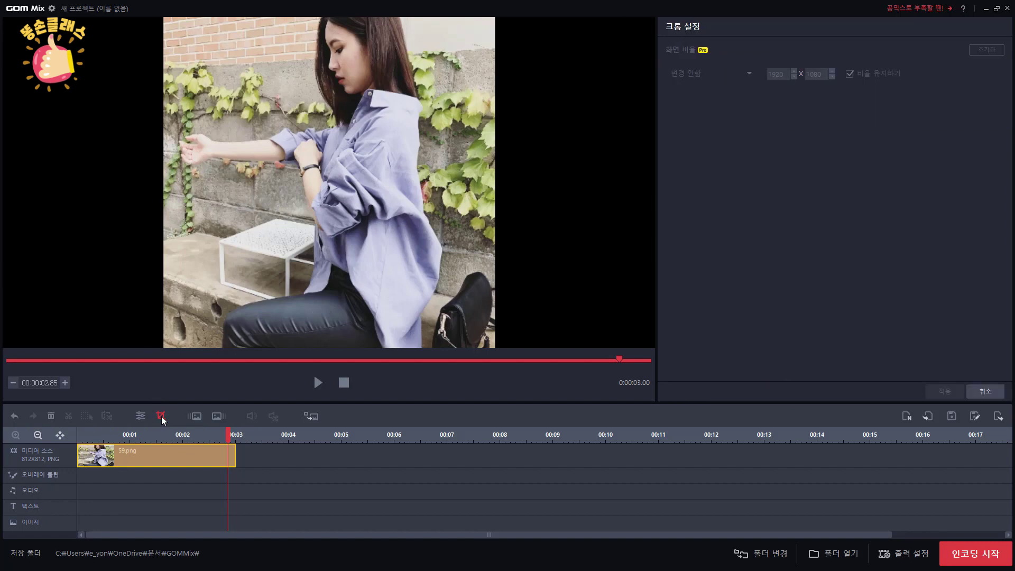
{"action": "left_click_drag", "start_coordinate": [622, 346], "coordinate": [337, 185]}
{"action": "left_click_drag", "start_coordinate": [259, 128], "coordinate": [391, 144]}
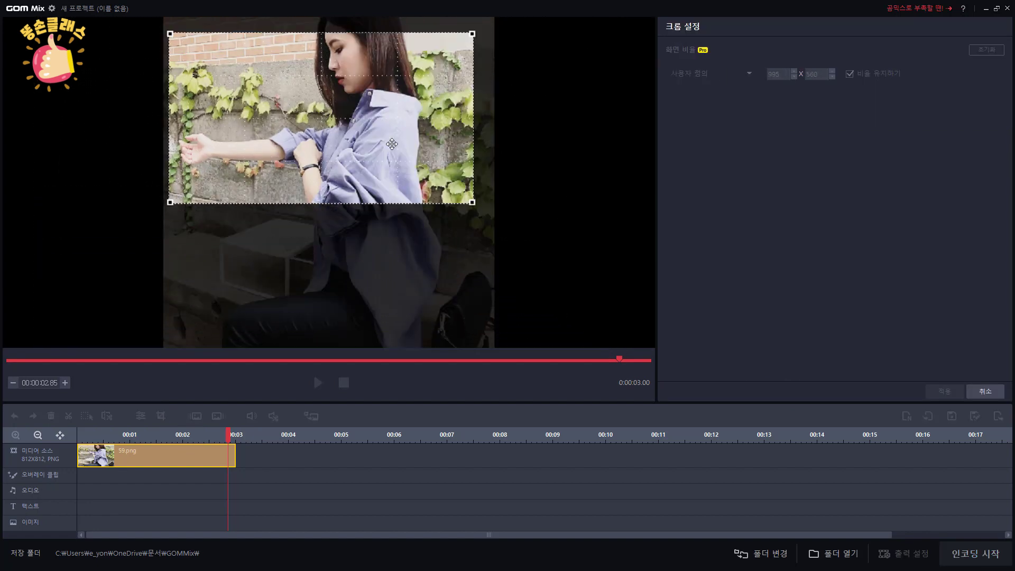
{"action": "left_click_drag", "start_coordinate": [473, 203], "coordinate": [456, 181]}
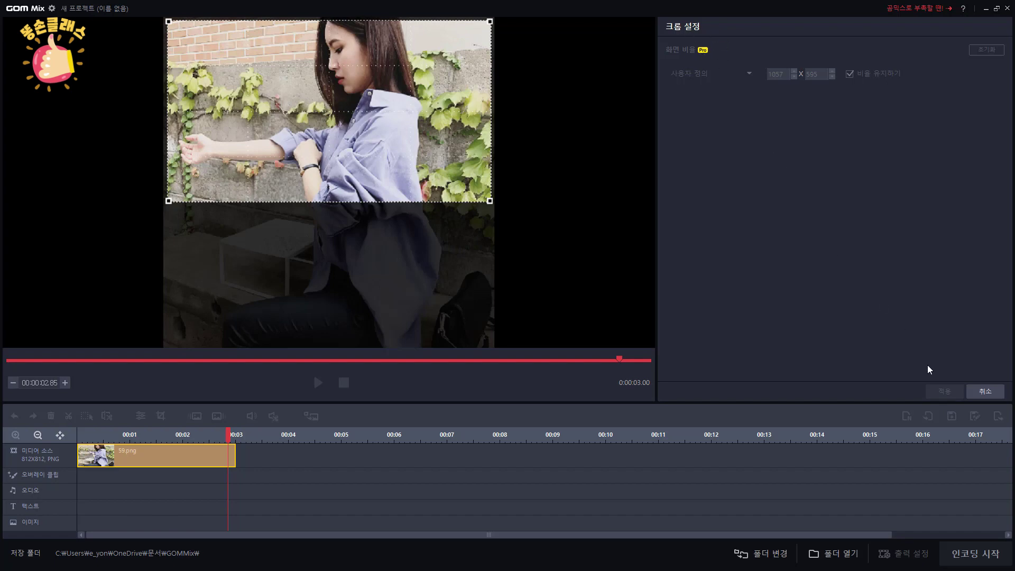
{"action": "left_click", "coordinate": [988, 396]}
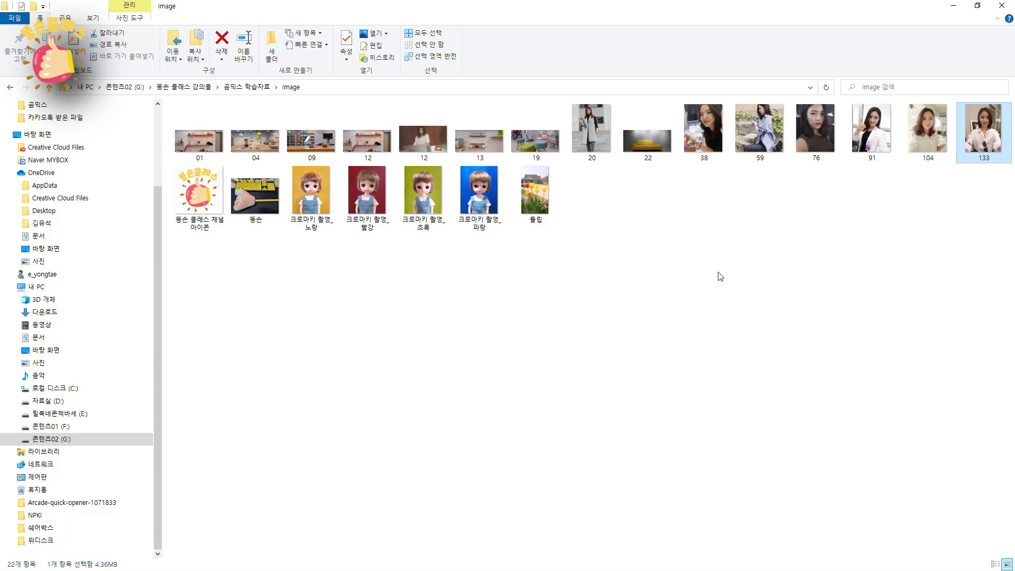
Step: Switch to File Explorer and open the picture 59 from the Image folder in Paint 3D
{"action": "left_click", "coordinate": [760, 135]}
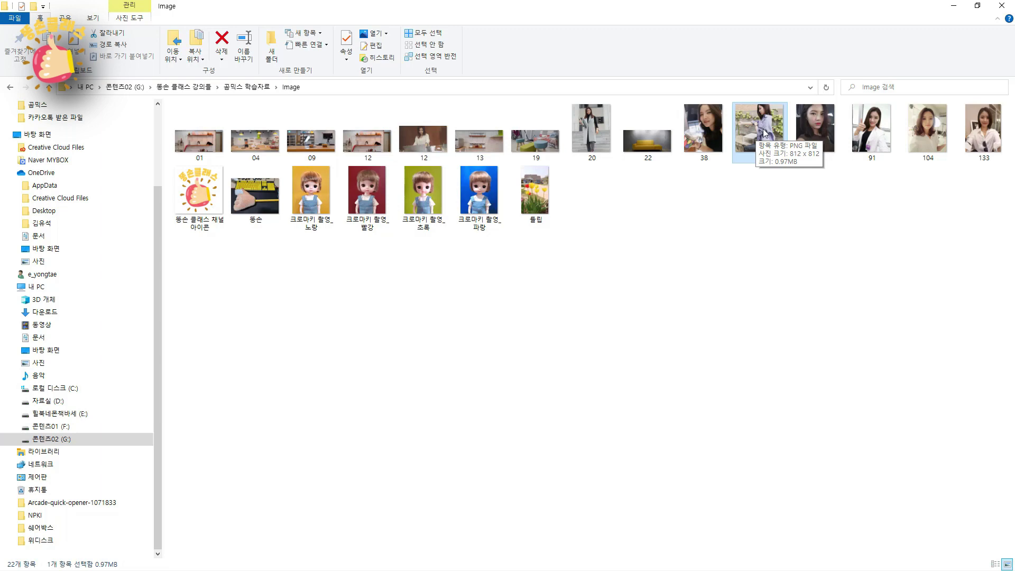
{"action": "right_click", "coordinate": [762, 128]}
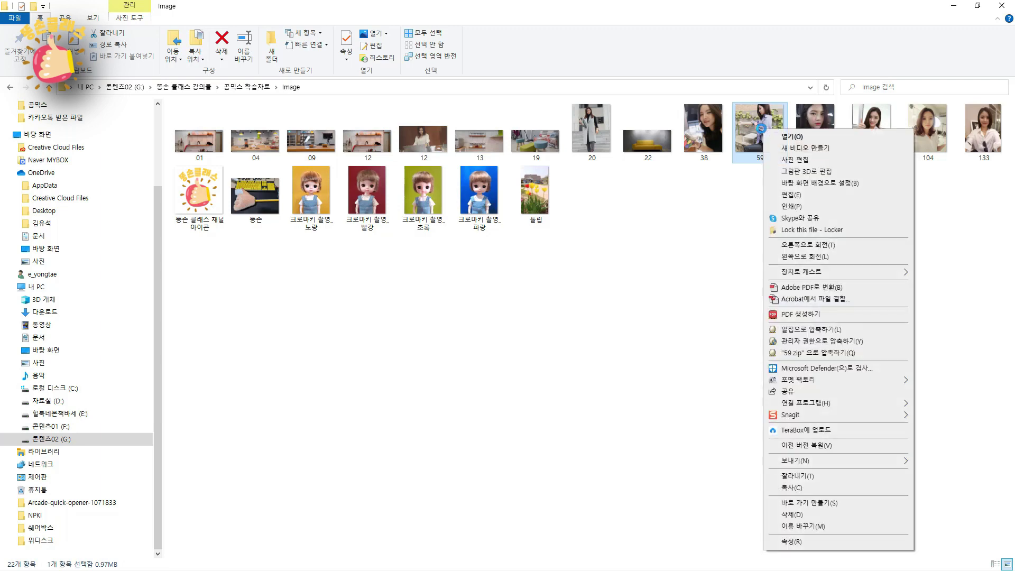
{"action": "mouse_move", "coordinate": [884, 418]}
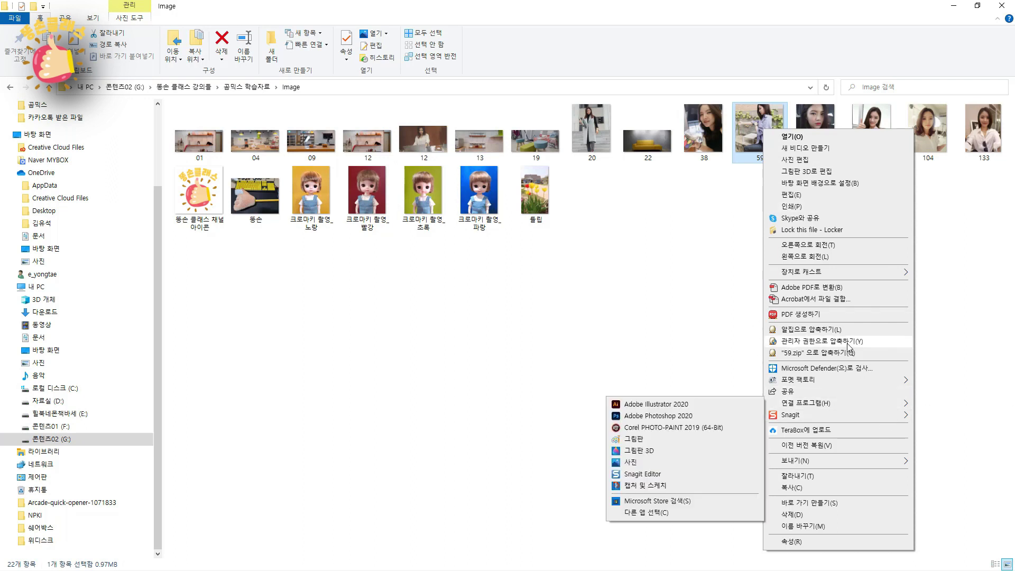
{"action": "mouse_move", "coordinate": [826, 405]}
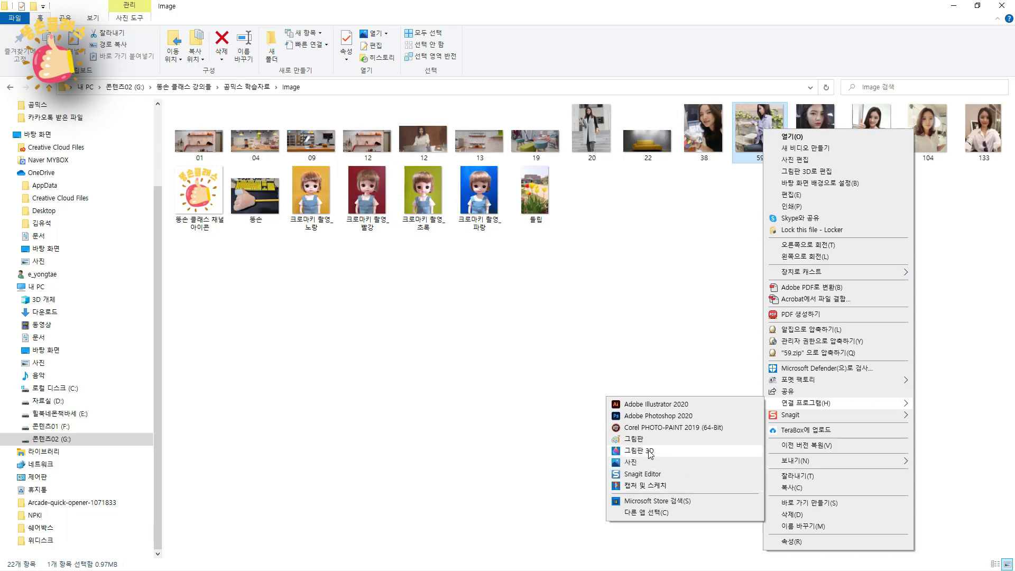
{"action": "left_click", "coordinate": [637, 450]}
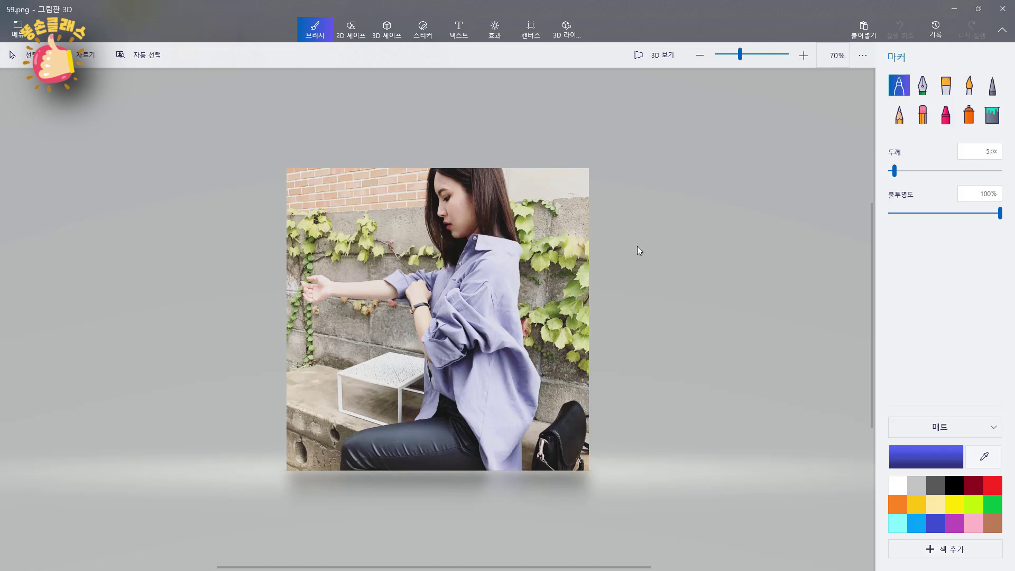
Step: Crop the picture to a 16:9 frame of 812 x 457 px aligned with its upper edge
{"action": "left_click", "coordinate": [530, 29]}
{"action": "left_click", "coordinate": [78, 59]}
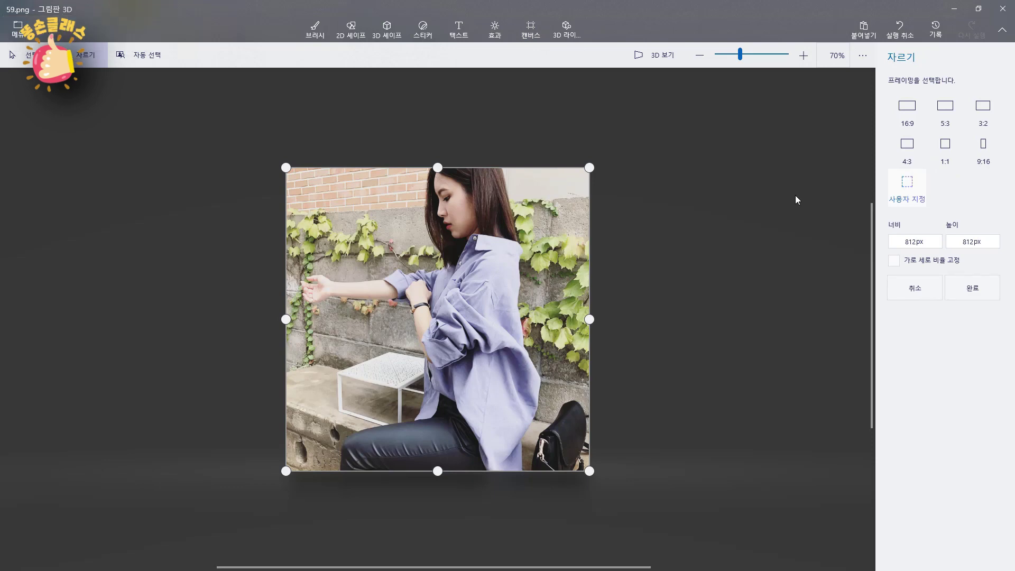
{"action": "left_click", "coordinate": [911, 110]}
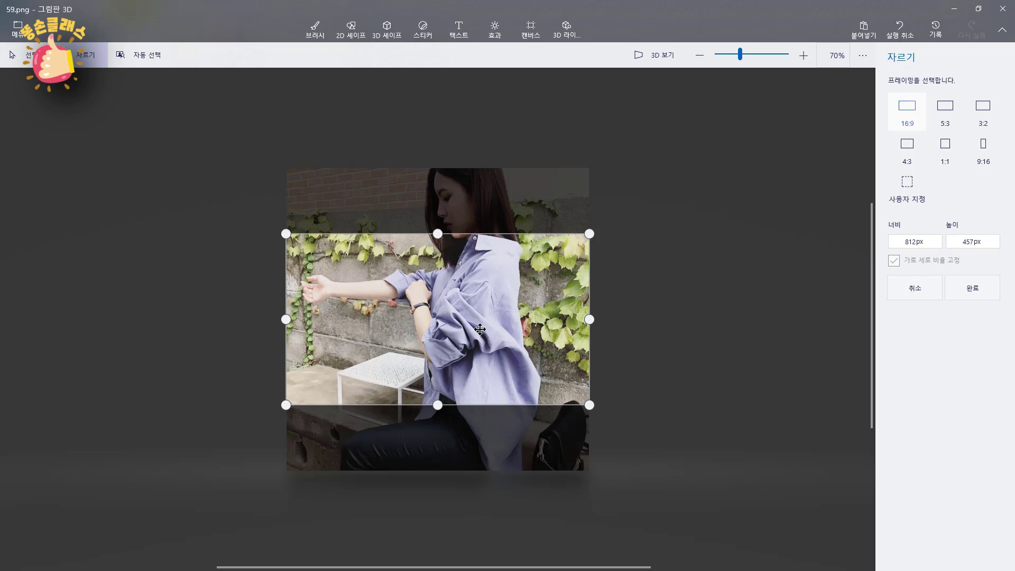
{"action": "left_click_drag", "start_coordinate": [451, 314], "coordinate": [448, 247]}
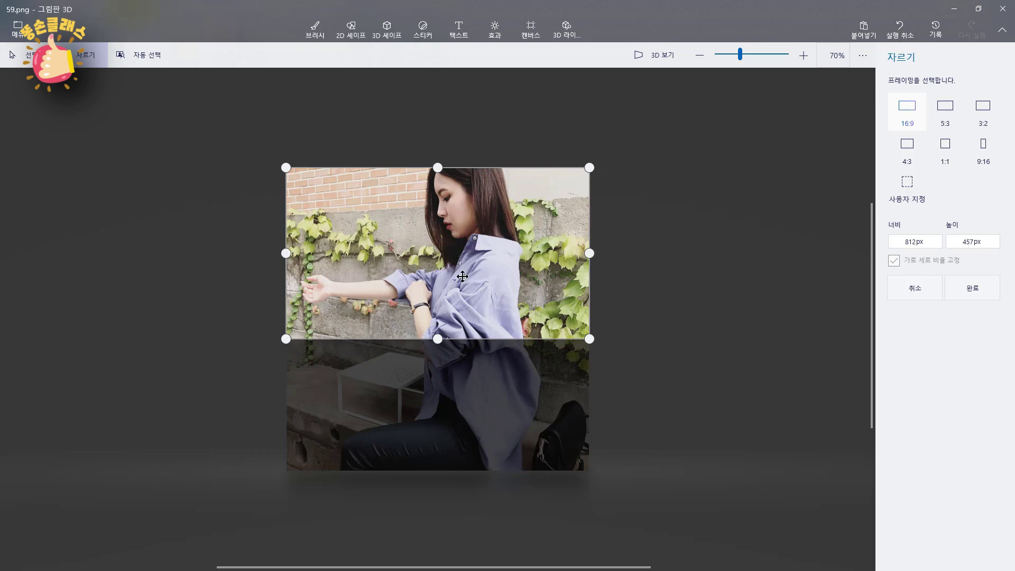
{"action": "mouse_move", "coordinate": [463, 276]}
{"action": "left_mouse_down"}
{"action": "mouse_move", "coordinate": [457, 398]}
{"action": "mouse_move", "coordinate": [456, 268]}
{"action": "left_mouse_up"}
{"action": "left_click", "coordinate": [972, 292]}
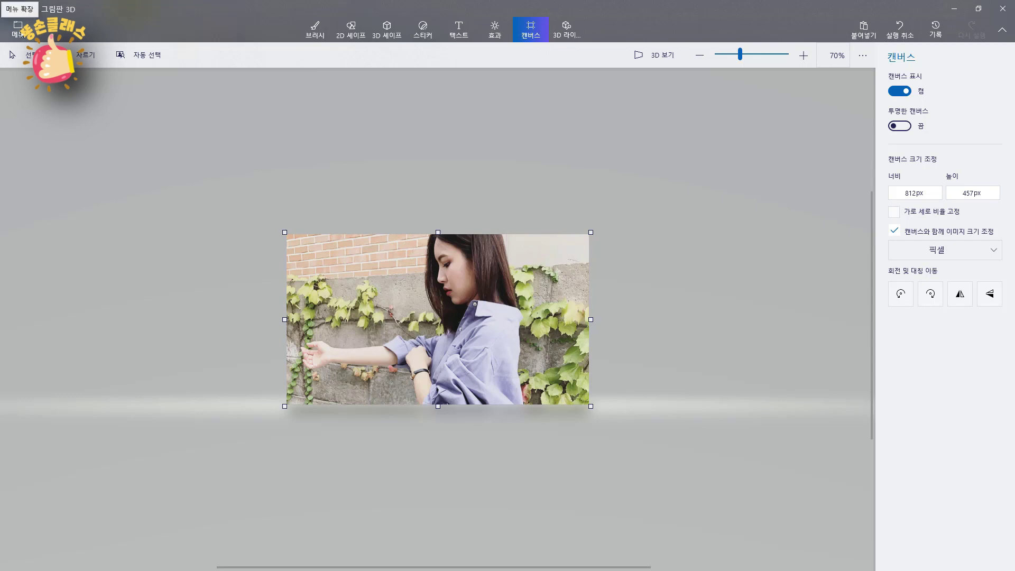
Step: Try to save a copy of the cropped picture as a 2D PNG image named 59_16:9 in the Image folder
{"action": "left_click", "coordinate": [18, 29]}
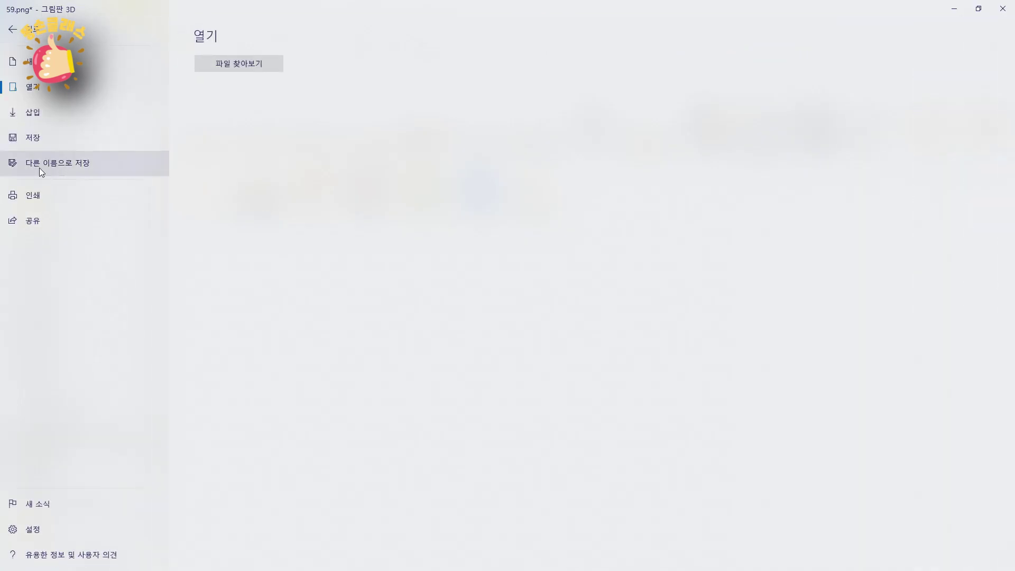
{"action": "left_click", "coordinate": [72, 166]}
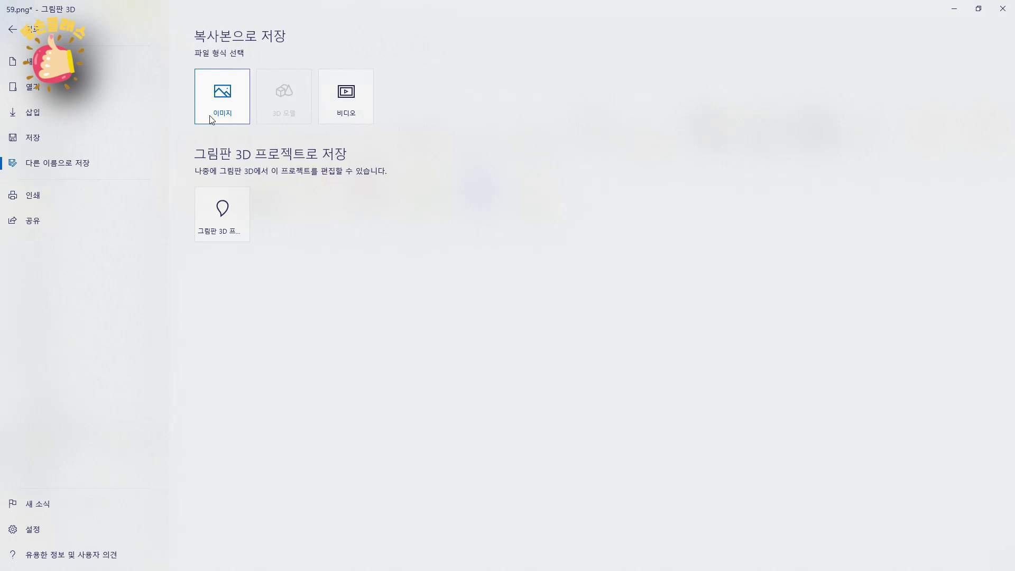
{"action": "left_click", "coordinate": [223, 95]}
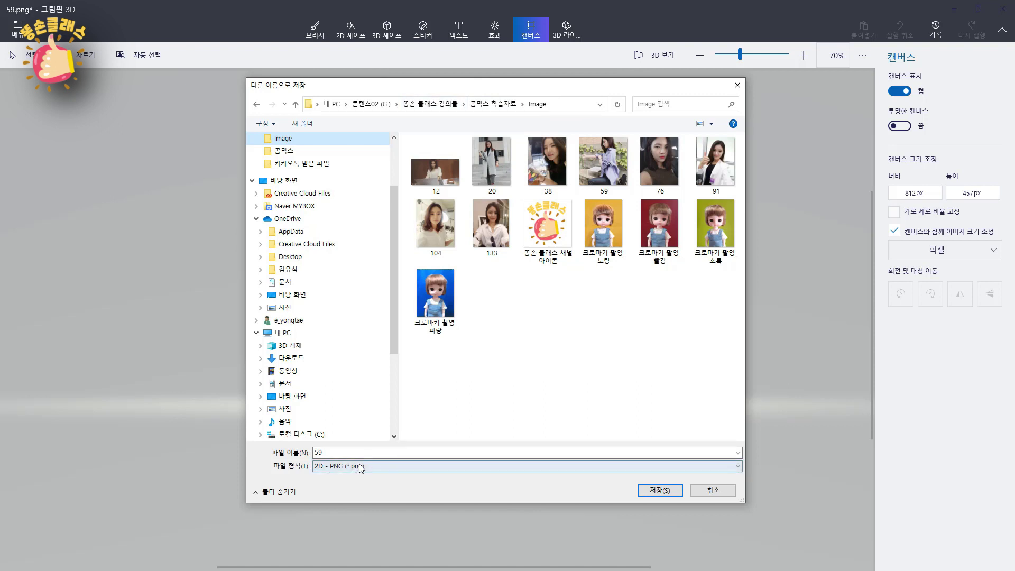
{"action": "left_click", "coordinate": [358, 452]}
{"action": "type", "text": "_16:9"}
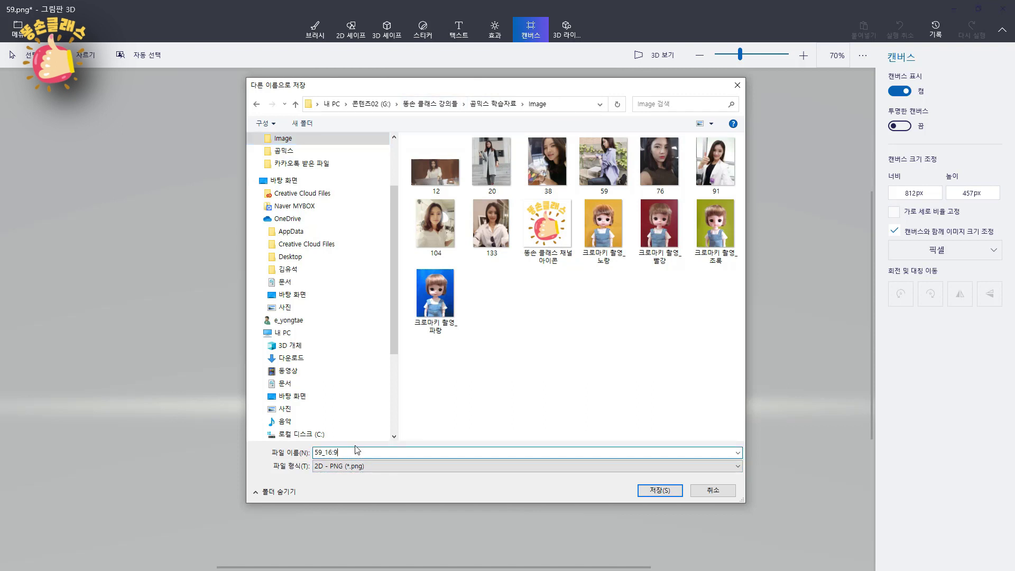
{"action": "left_click", "coordinate": [337, 469]}
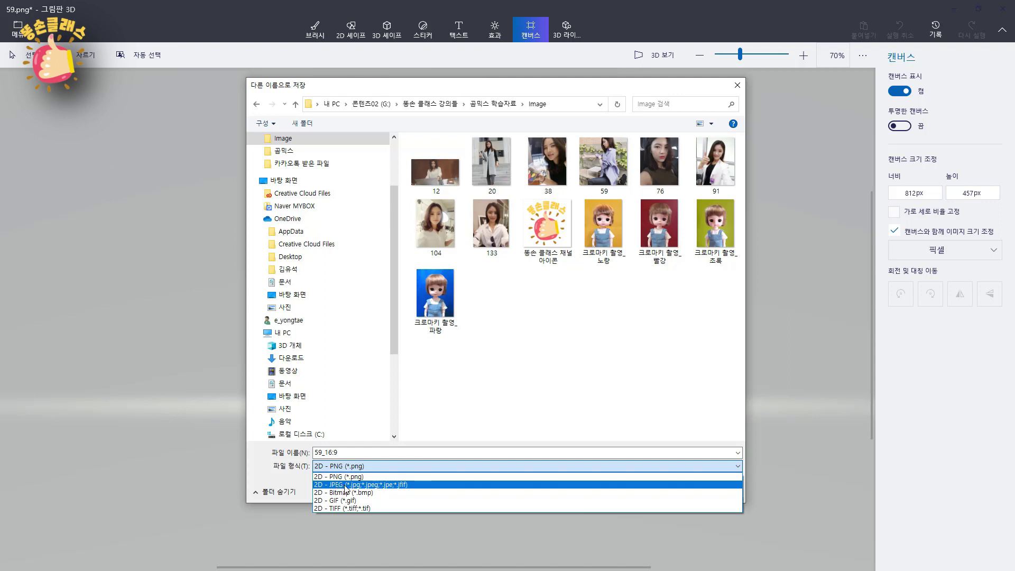
{"action": "left_click", "coordinate": [297, 479]}
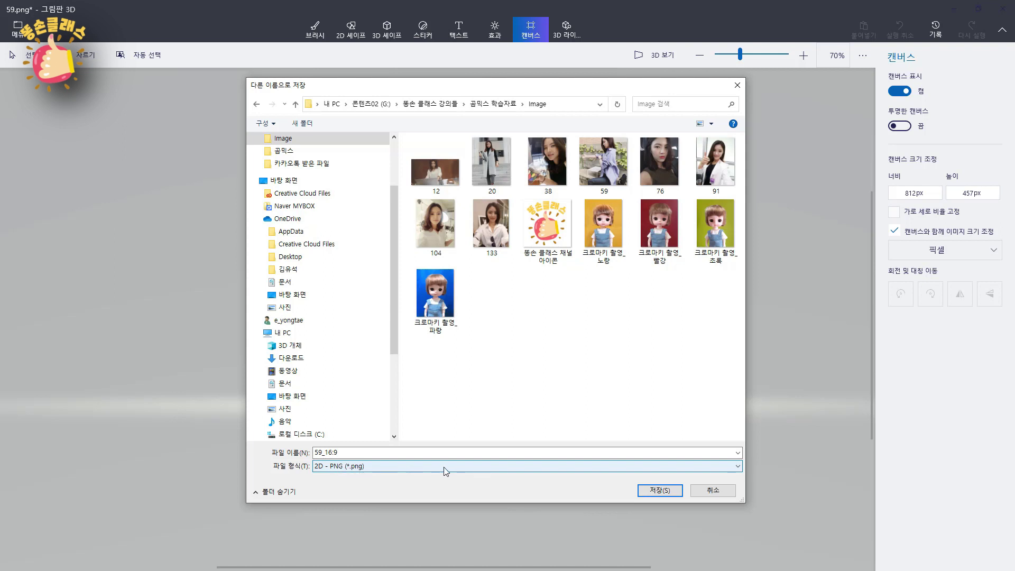
{"action": "left_click", "coordinate": [658, 491]}
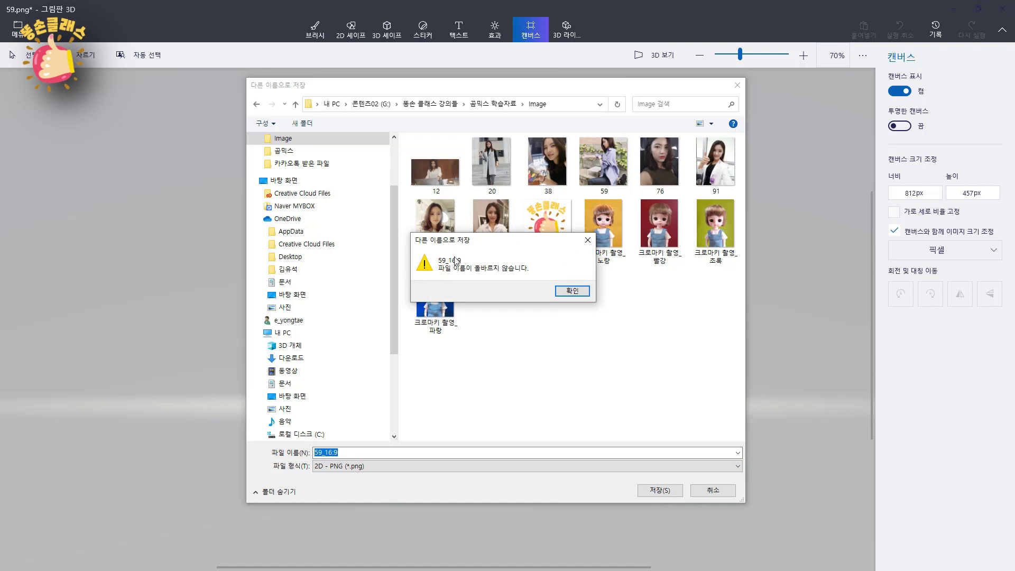
{"action": "left_click", "coordinate": [566, 297]}
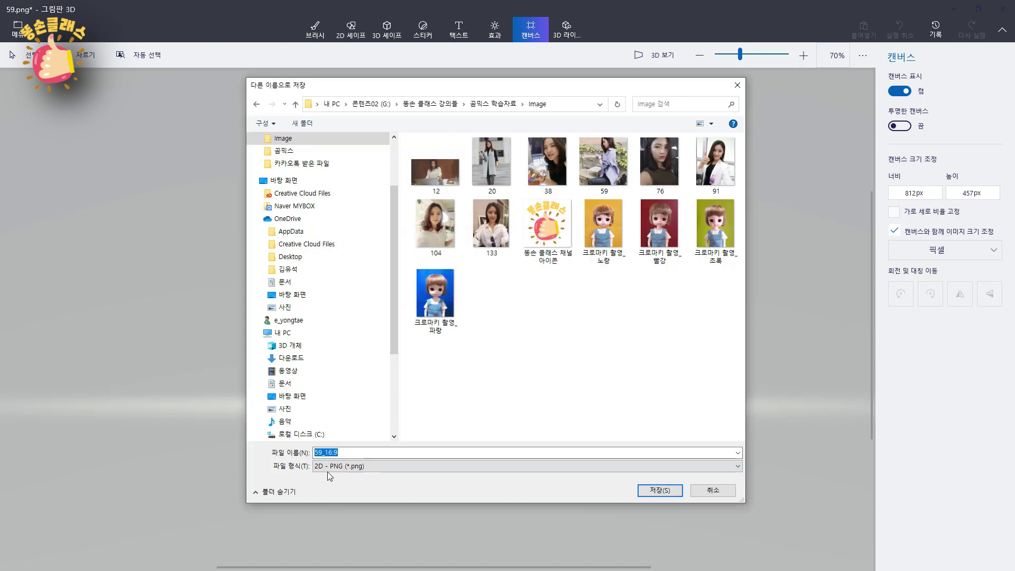
Step: Change the file name to 59_16대9 and save the cropped picture as a PNG
{"action": "left_click", "coordinate": [349, 455]}
{"action": "key", "text": "Left"}
{"action": "key", "text": "BackSpace"}
{"action": "type", "text": "e"}
{"action": "key", "text": "BackSpace"}
{"action": "type", "text": "ㄷㅐ"}
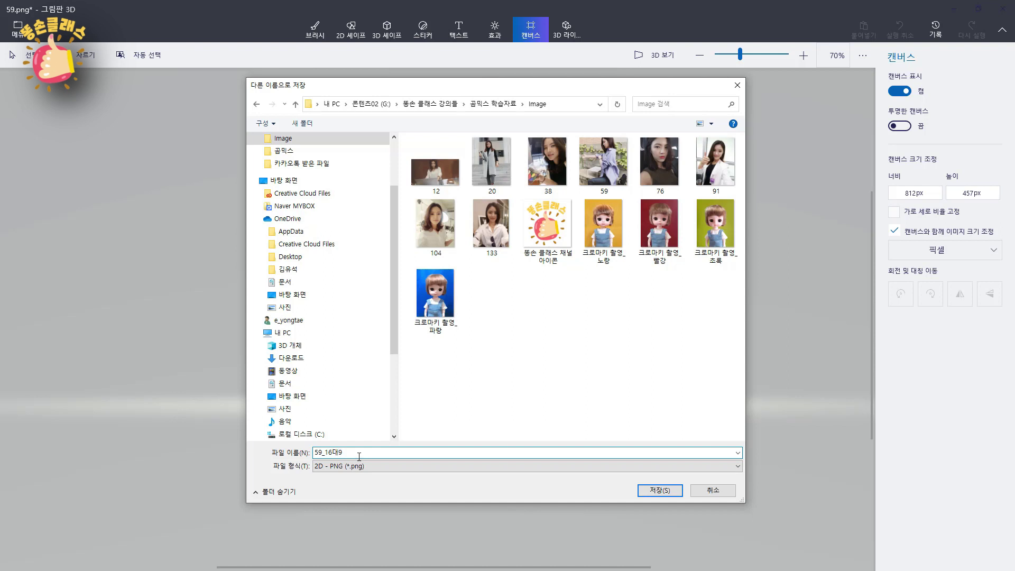
{"action": "left_click", "coordinate": [665, 492]}
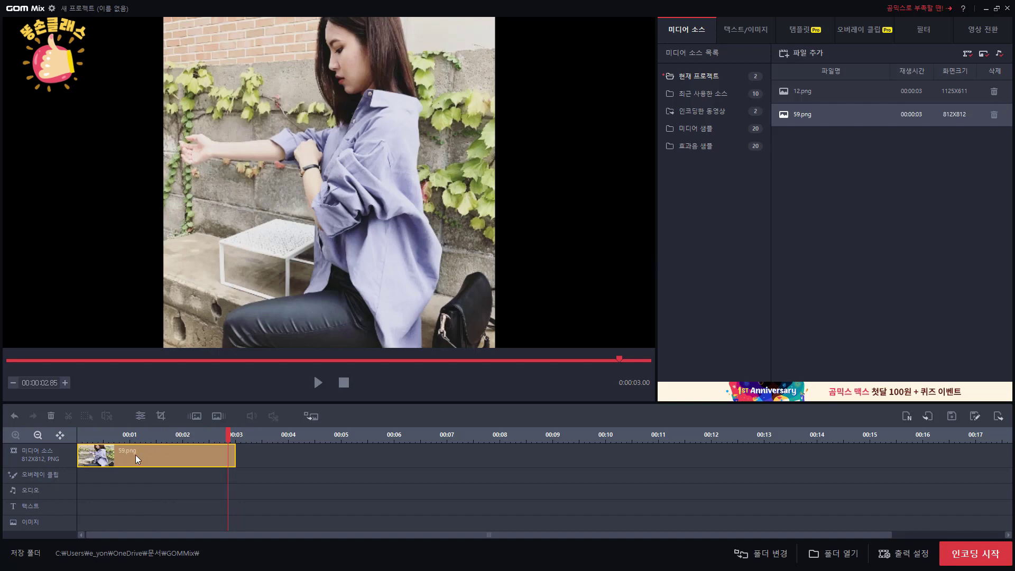
Step: In GOM Mix, replace the 59.png clip on the media source track with the newly imported 59_16대9.png
{"action": "key", "text": "Delete"}
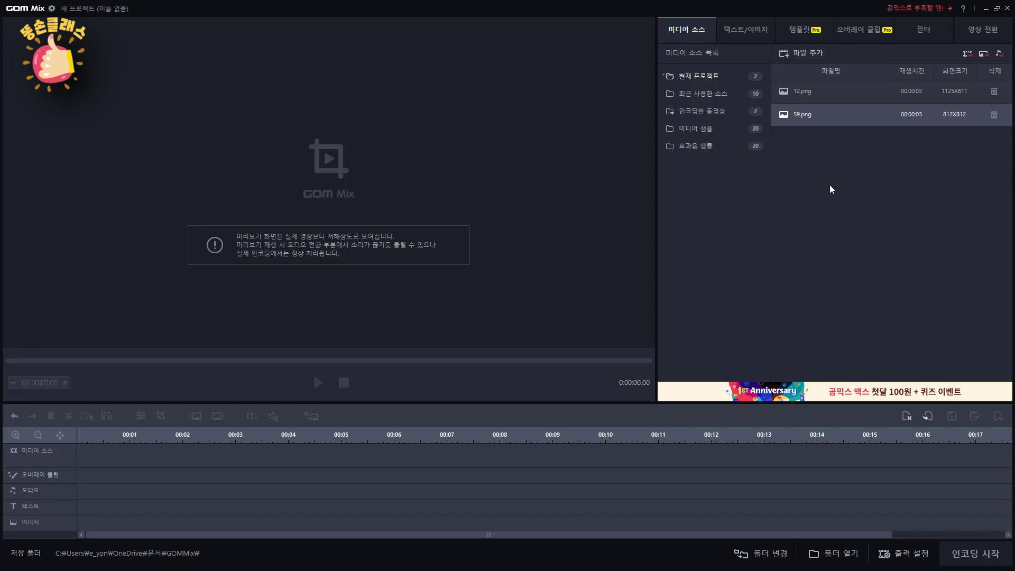
{"action": "left_click", "coordinate": [809, 56]}
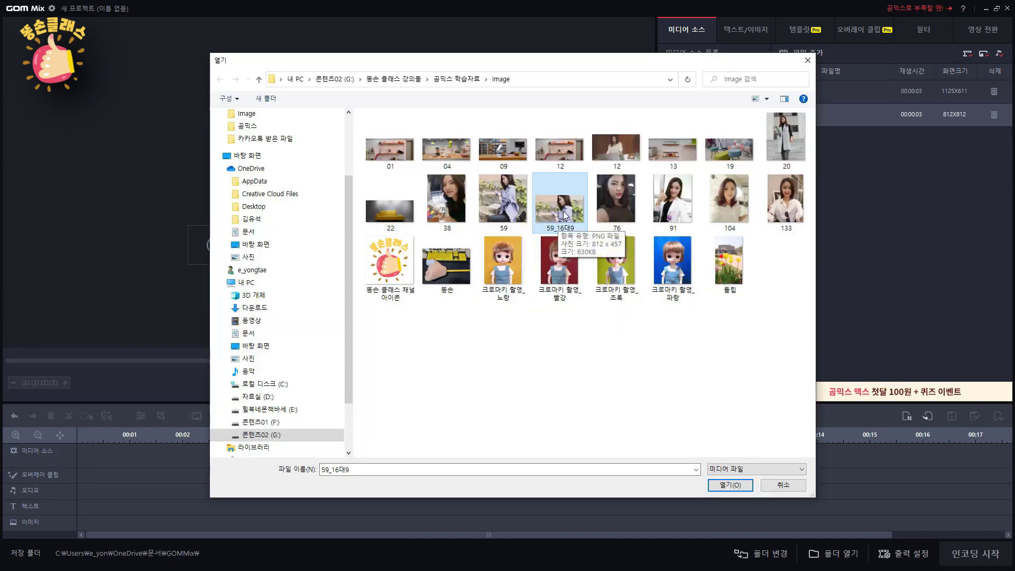
{"action": "left_click", "coordinate": [730, 484]}
{"action": "left_click_drag", "start_coordinate": [801, 147], "coordinate": [86, 457]}
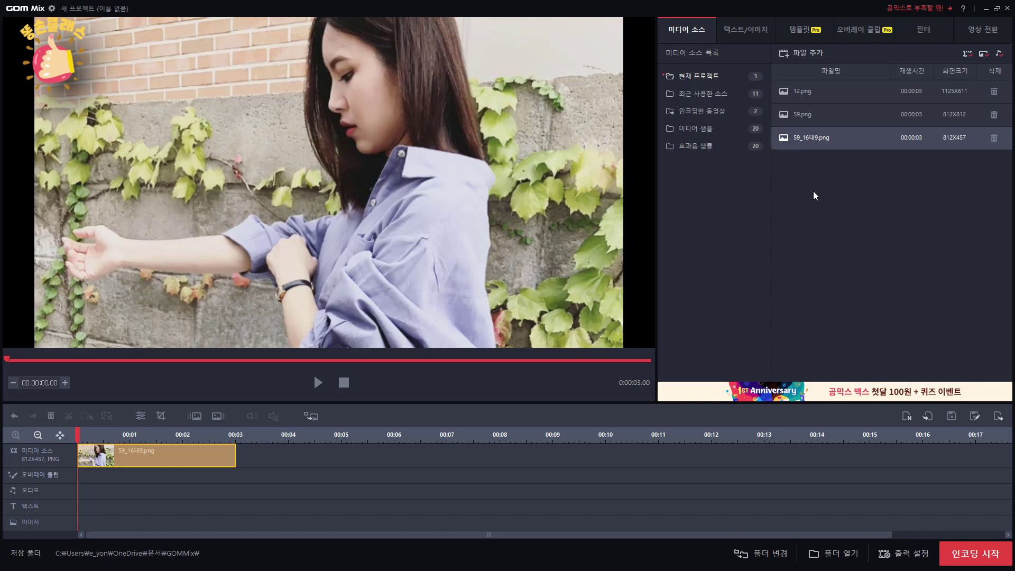
Step: Delete 12.png and 59.png from the project's media source list
{"action": "left_click", "coordinate": [806, 92]}
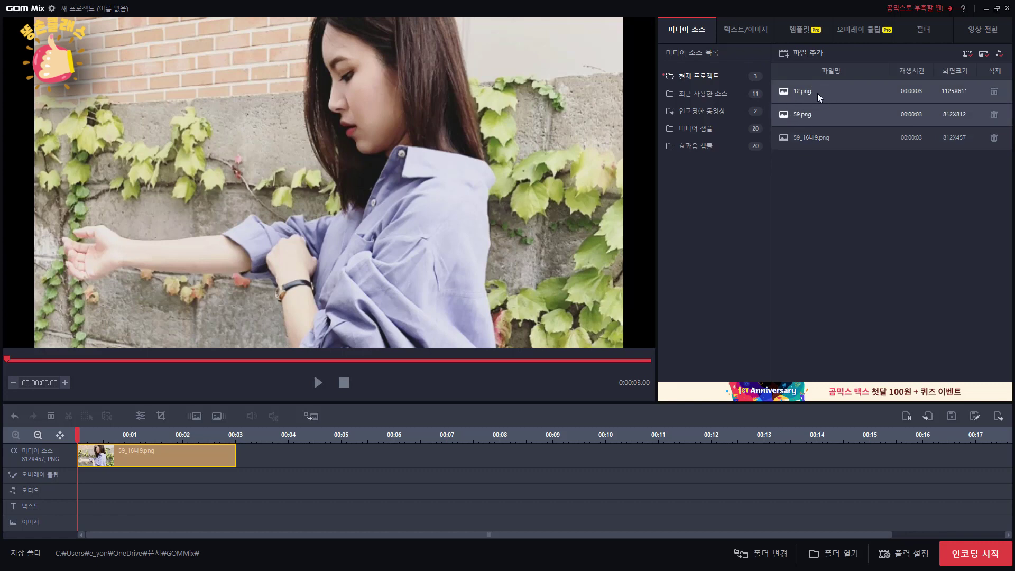
{"action": "key", "text": "Delete"}
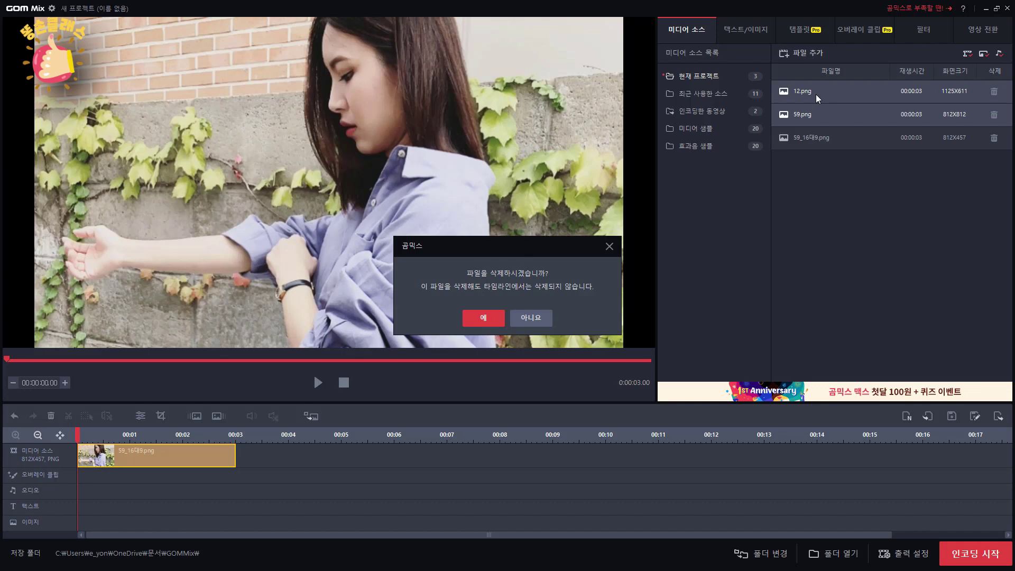
{"action": "left_click", "coordinate": [491, 316]}
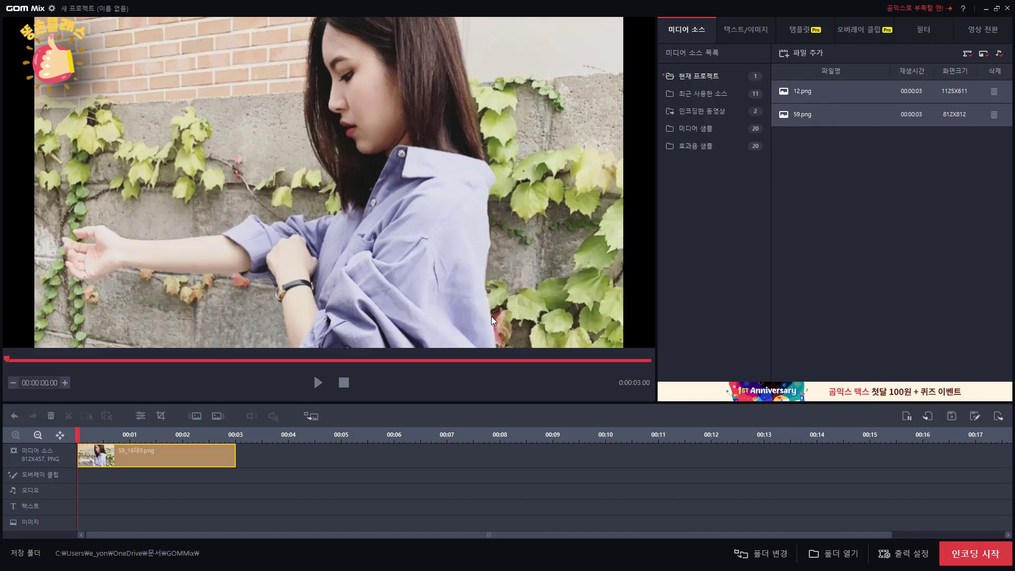
Step: Import the pictures 20_16대9 and 76_16대9 from the Image folder into the media source list
{"action": "left_click", "coordinate": [805, 53]}
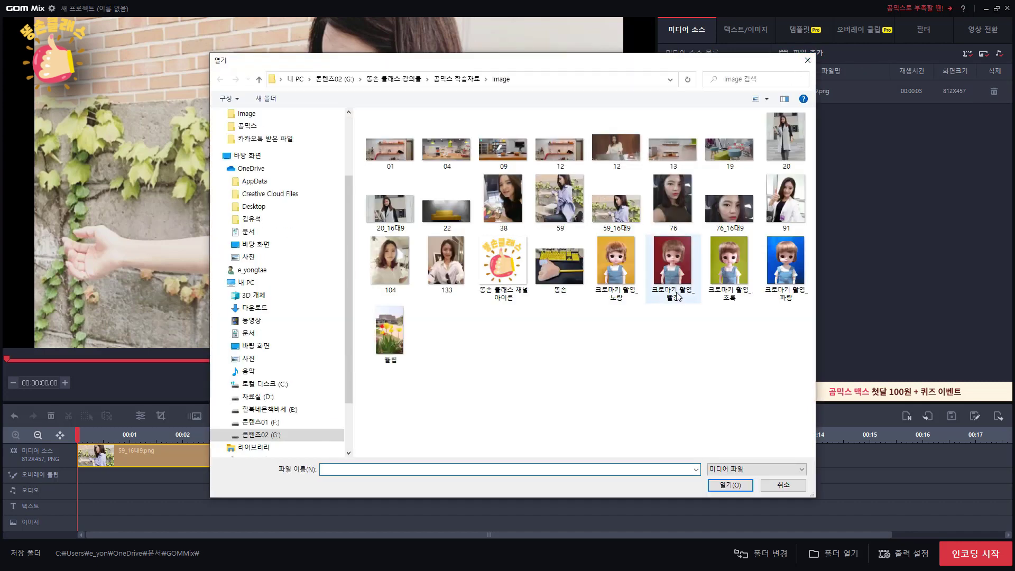
{"action": "left_click", "coordinate": [391, 209]}
{"action": "left_click", "coordinate": [732, 217], "text": "ctrl"}
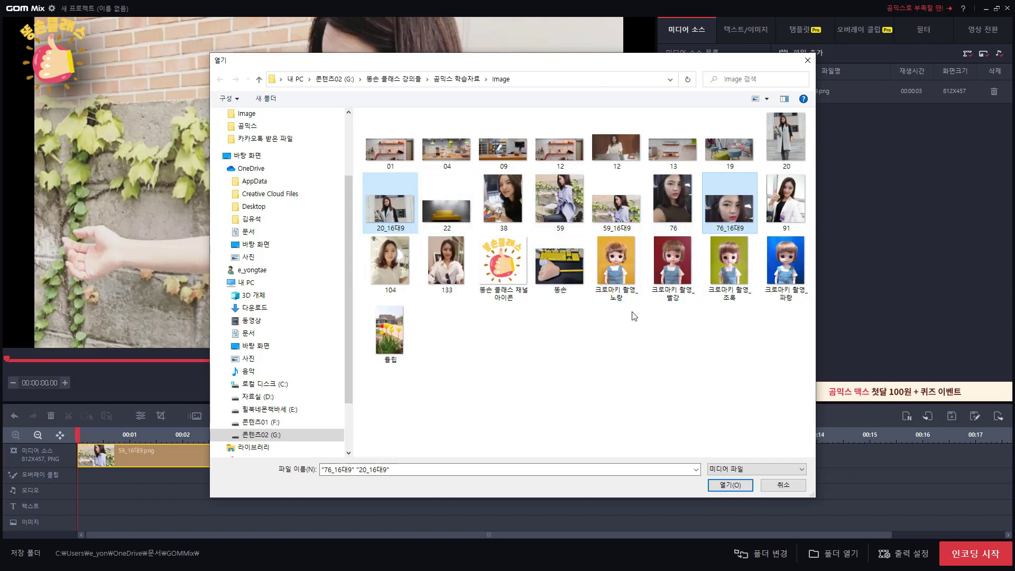
{"action": "left_click", "coordinate": [732, 485]}
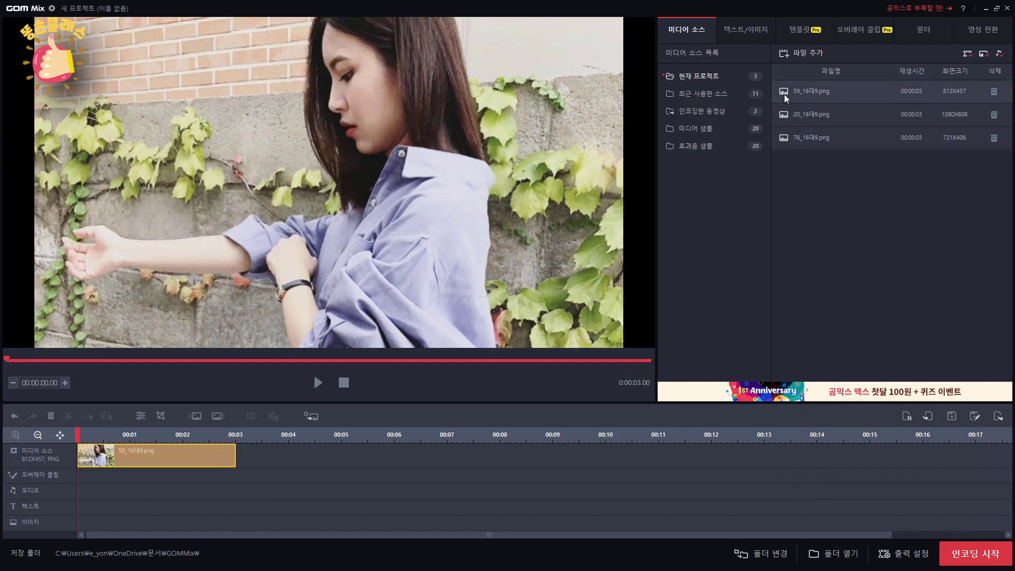
Step: Add 20_16대9.png and 76_16대9.png, in that order, to the media source track after the 59_16대9.png clip
{"action": "left_click", "coordinate": [785, 117]}
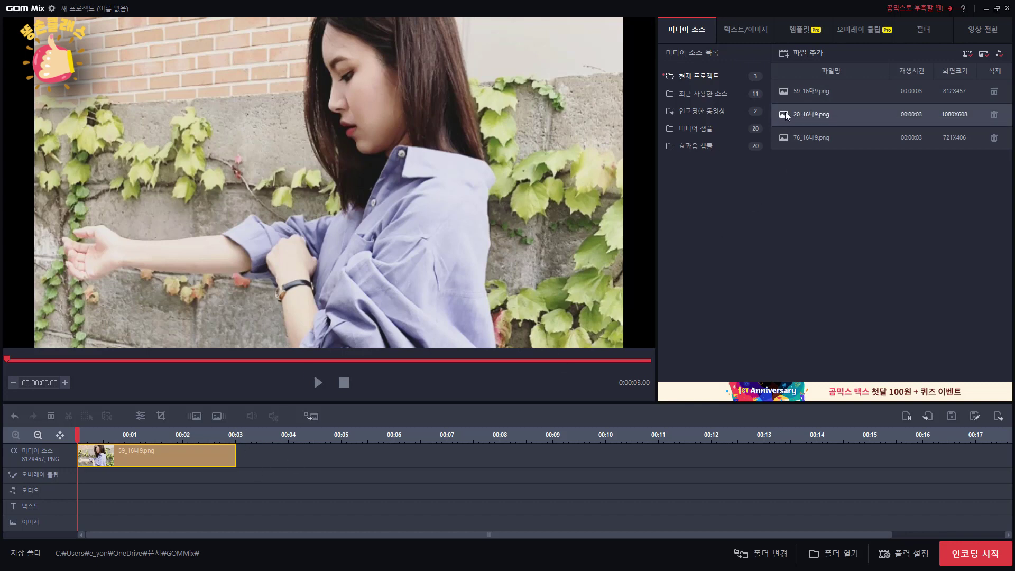
{"action": "left_click_drag", "start_coordinate": [788, 116], "coordinate": [138, 461]}
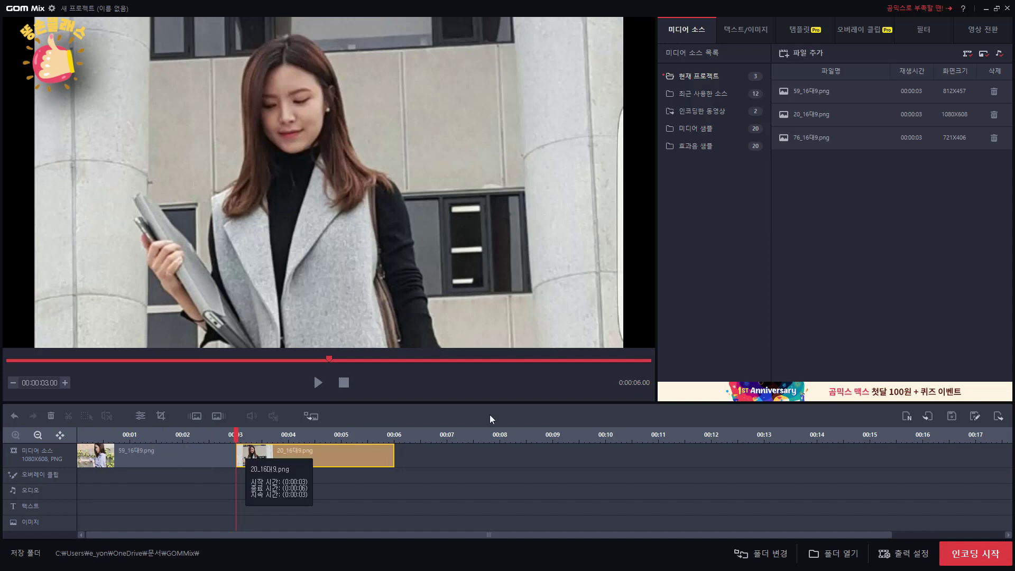
{"action": "double_click", "coordinate": [785, 139]}
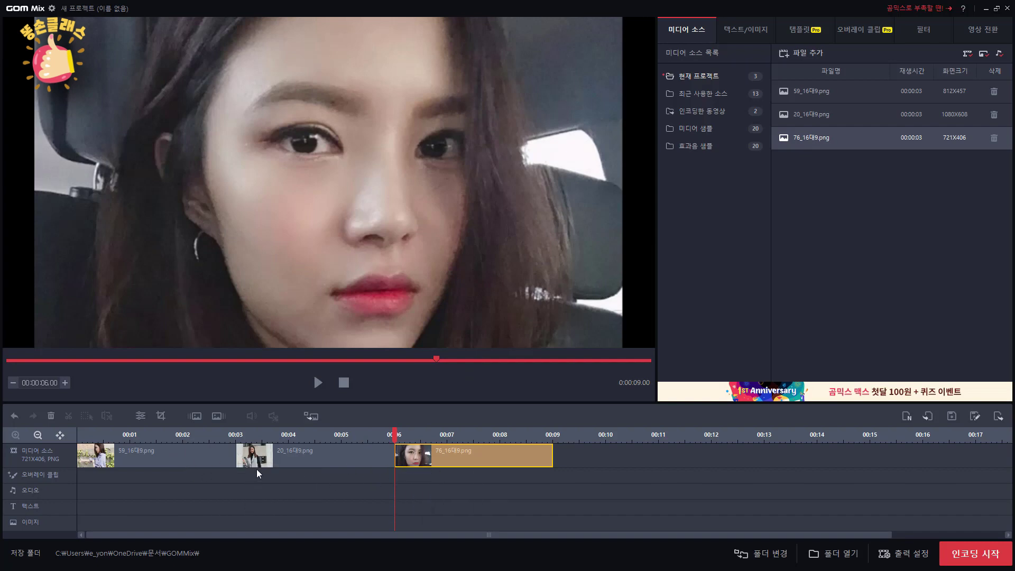
Step: Reorder the media source track by moving the 20_16대9.png clip to the end and the 76_16대9.png clip to the start
{"action": "left_click", "coordinate": [309, 454]}
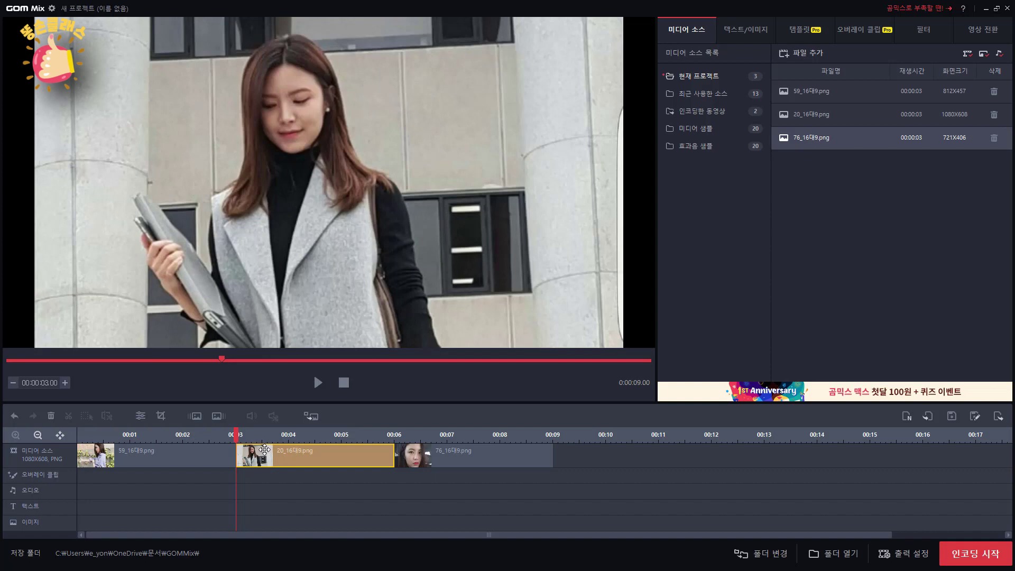
{"action": "left_click_drag", "start_coordinate": [265, 450], "coordinate": [556, 453]}
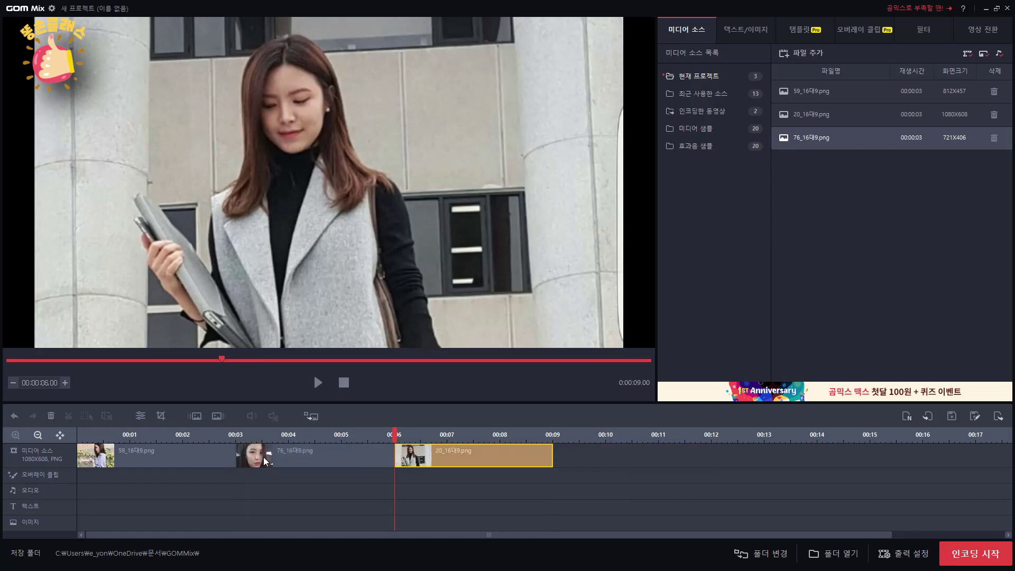
{"action": "left_click", "coordinate": [279, 455]}
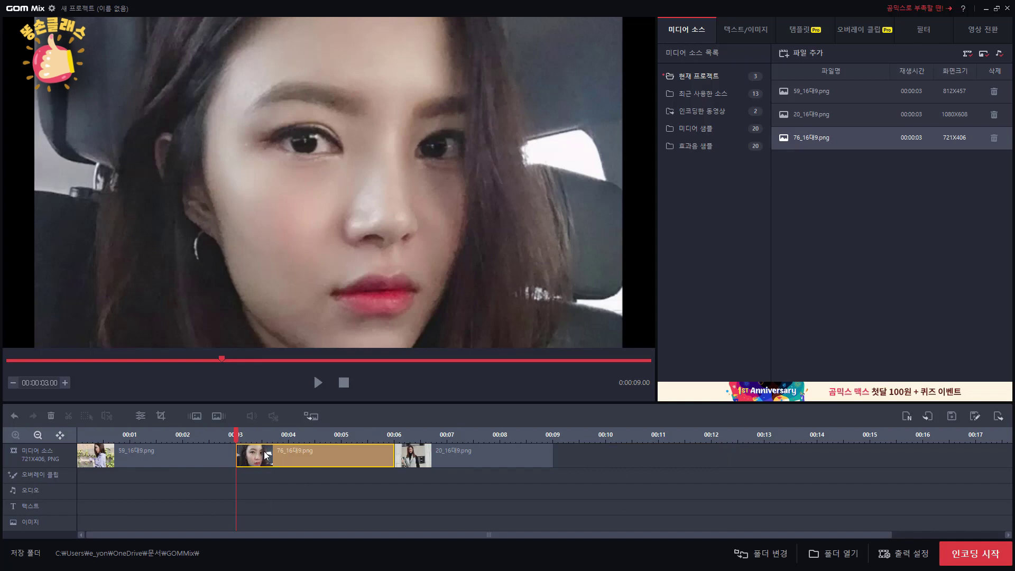
{"action": "left_click_drag", "start_coordinate": [266, 455], "coordinate": [80, 461]}
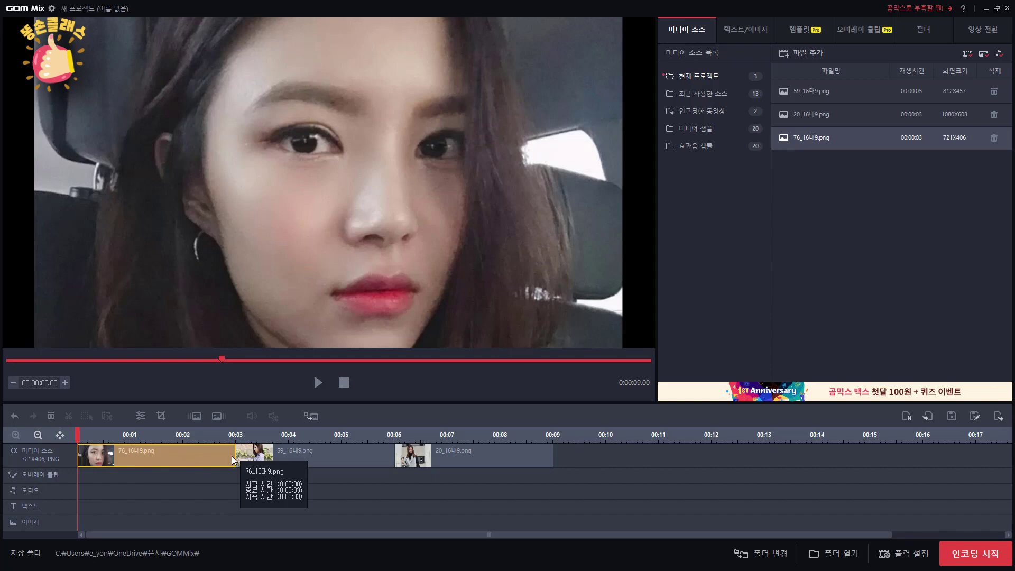
Step: Extend the 76_16대9.png clip to about 5 seconds and review the default clip durations in the editing preferences
{"action": "left_click_drag", "start_coordinate": [235, 461], "coordinate": [344, 470]}
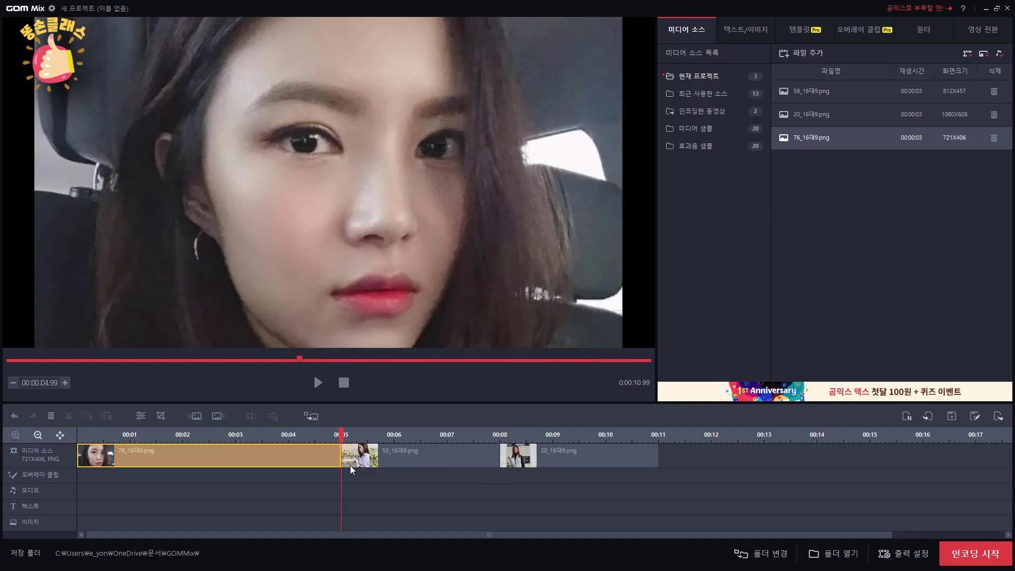
{"action": "left_click", "coordinate": [52, 9]}
{"action": "left_click", "coordinate": [510, 149]}
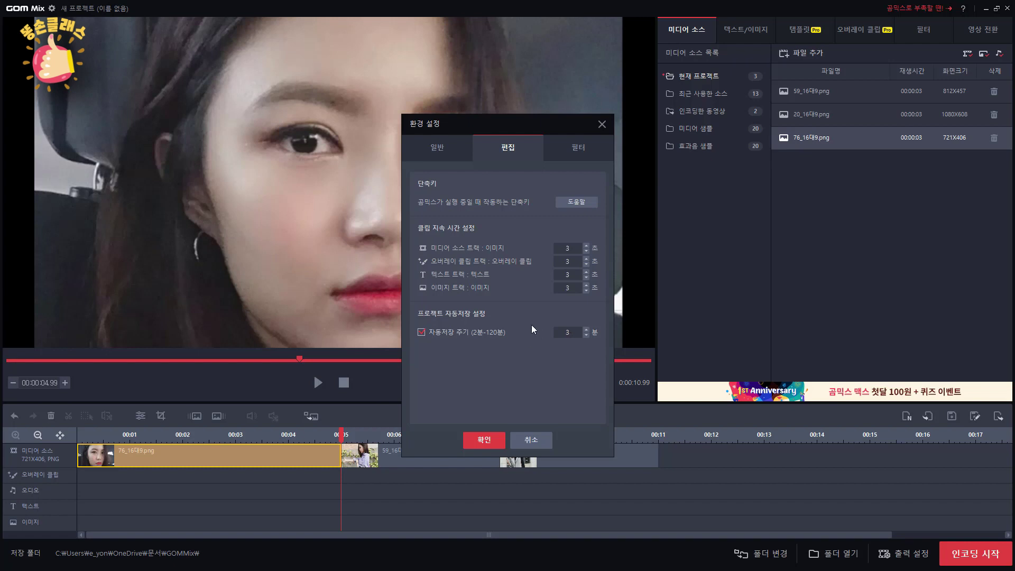
{"action": "left_click", "coordinate": [479, 443]}
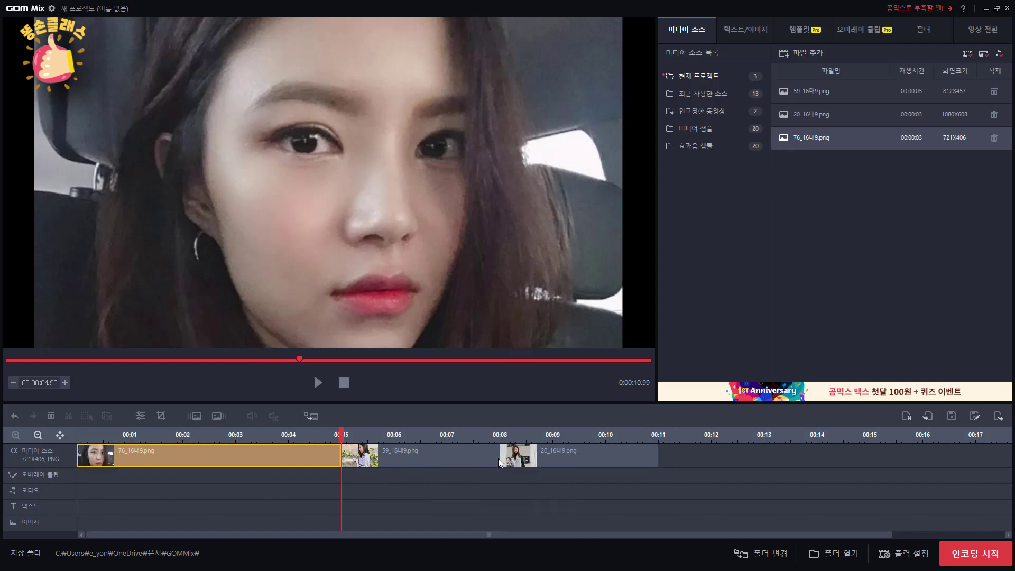
Step: Extend the 59_16대9.png clip to end at 10 seconds and the 20_16대9.png clip to end at about 15 seconds
{"action": "left_click", "coordinate": [481, 450]}
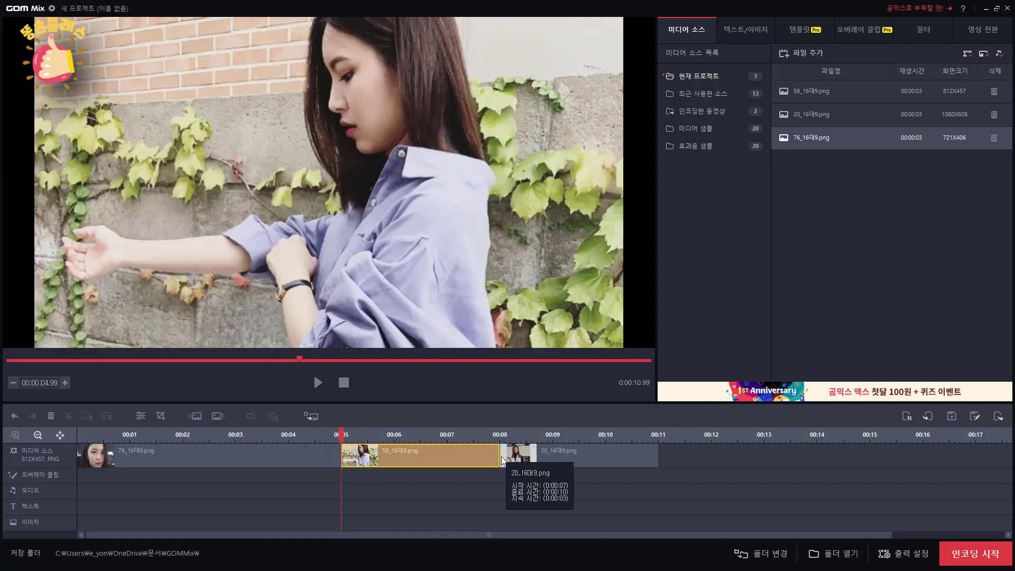
{"action": "left_click_drag", "start_coordinate": [498, 455], "coordinate": [613, 459]}
{"action": "left_click", "coordinate": [635, 460]}
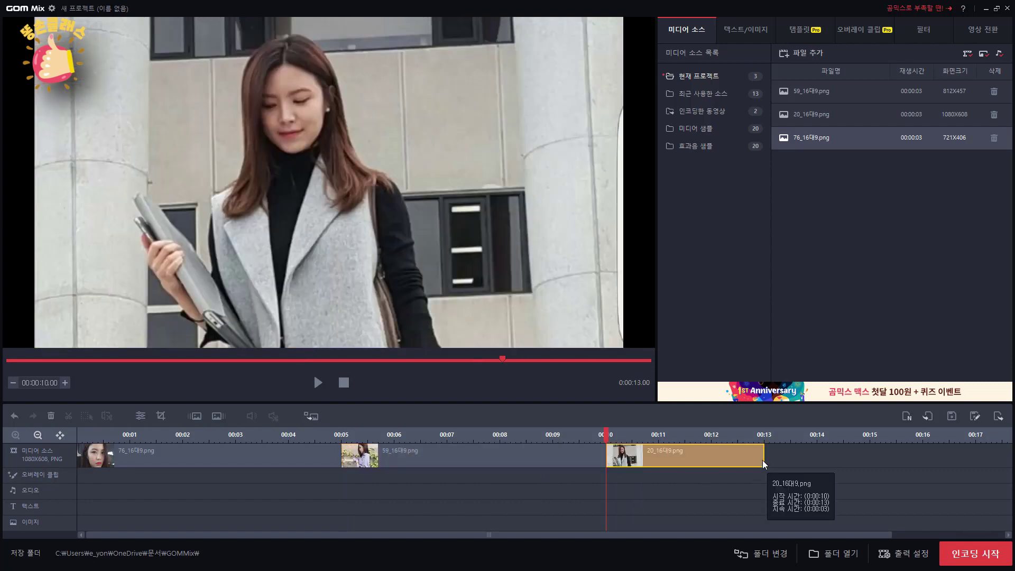
{"action": "left_click_drag", "start_coordinate": [766, 456], "coordinate": [870, 463]}
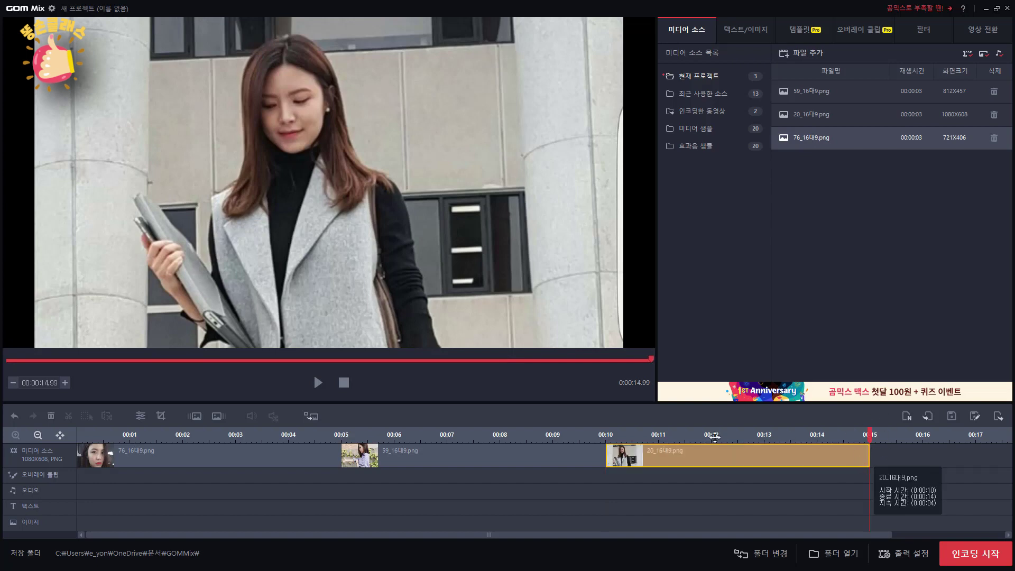
Step: Play the timeline from about 4 seconds to preview the three clips in sequence, and select the 59_16대9.png clip
{"action": "left_click", "coordinate": [422, 457]}
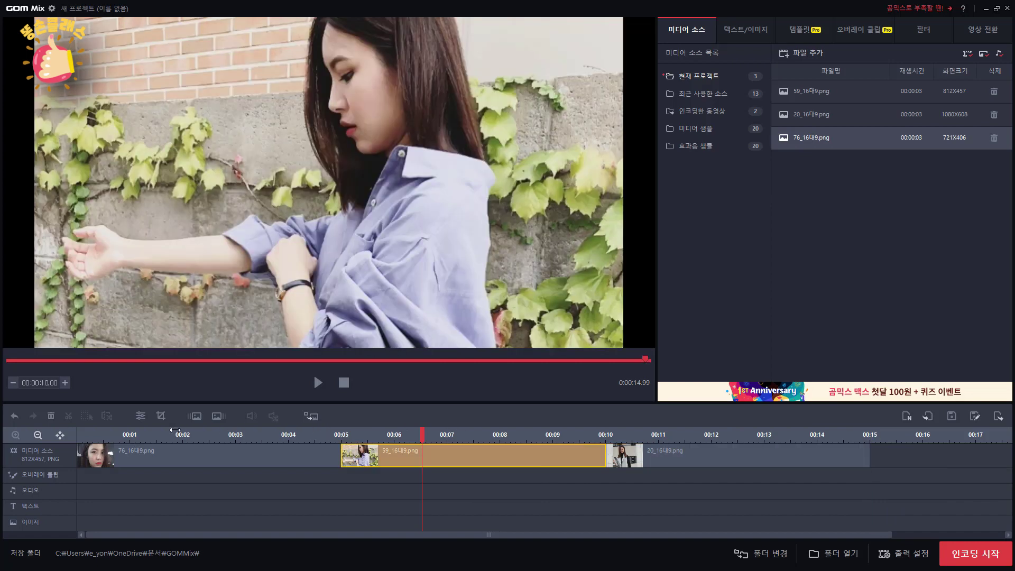
{"action": "left_click", "coordinate": [294, 439]}
{"action": "left_click", "coordinate": [318, 382]}
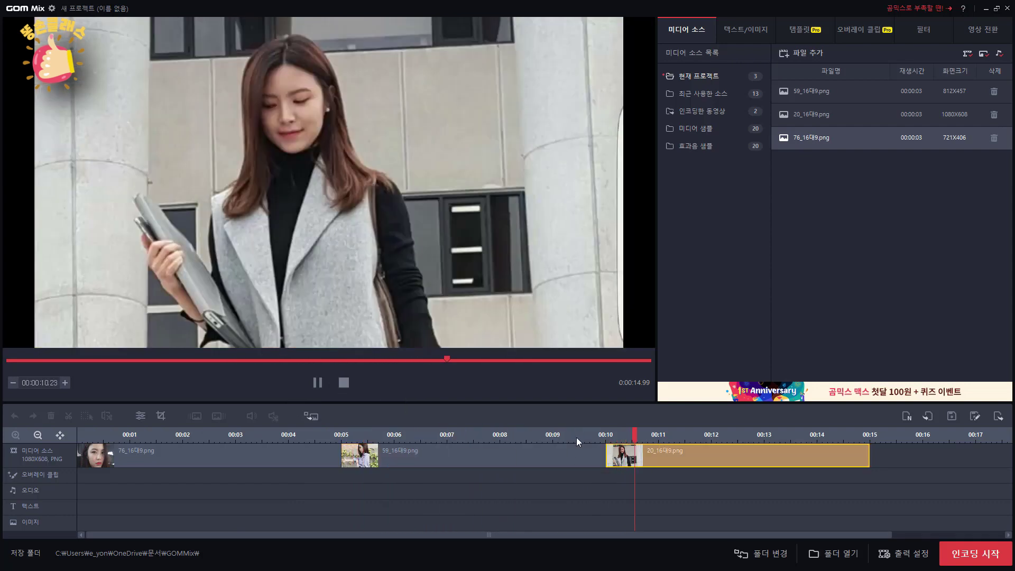
{"action": "left_click", "coordinate": [560, 451]}
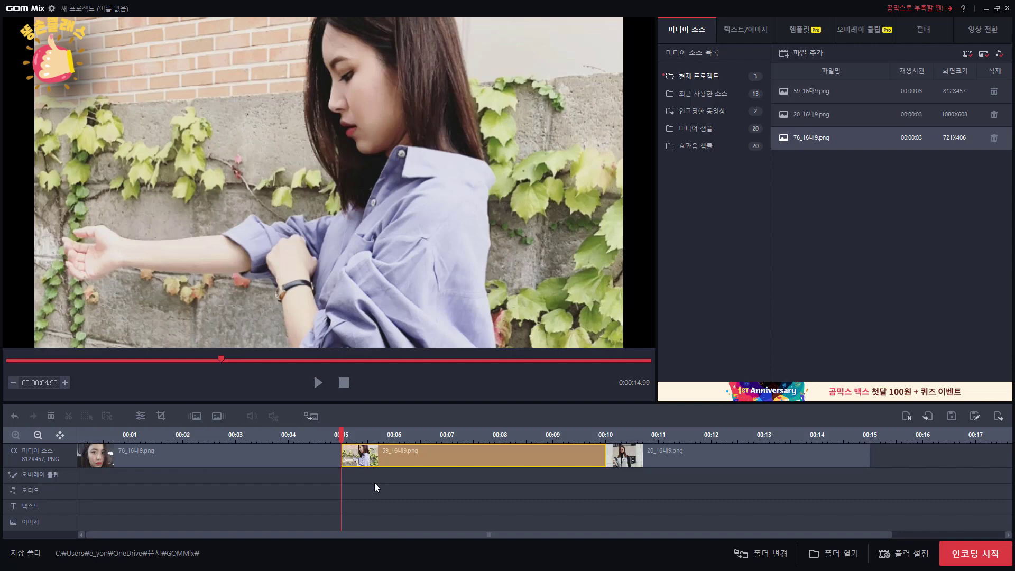
Step: Undo the duration extensions of the 20_16대9.png, 59_16대9.png and 76_16대9.png clips
{"action": "key", "text": "ctrl+z"}
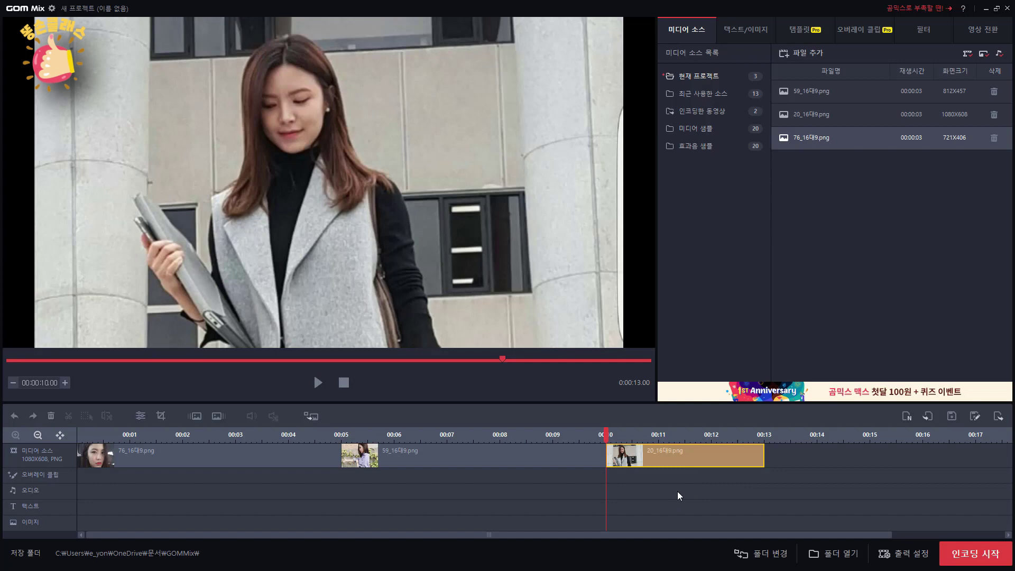
{"action": "key", "text": "ctrl+z"}
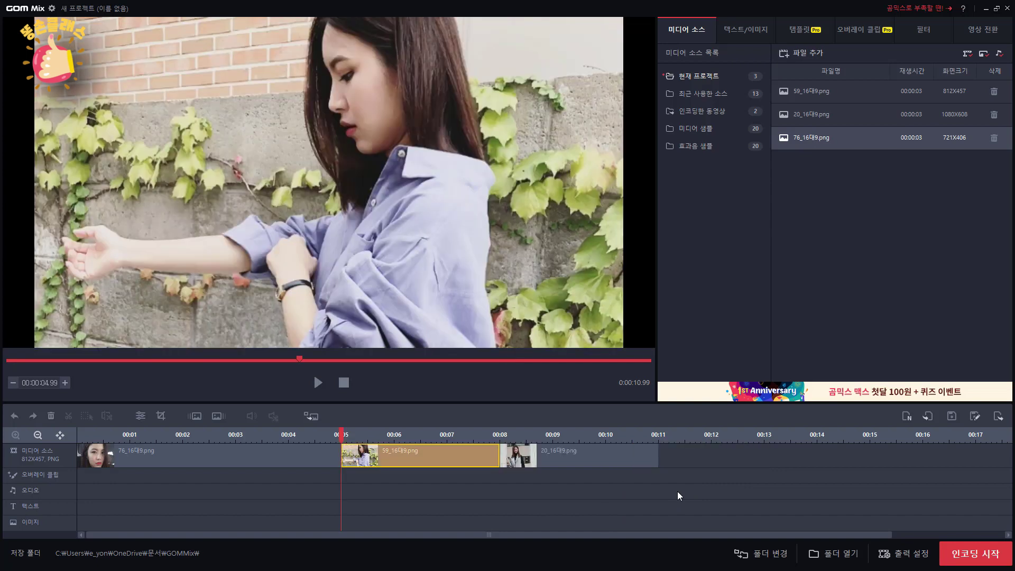
{"action": "key", "text": "ctrl+z"}
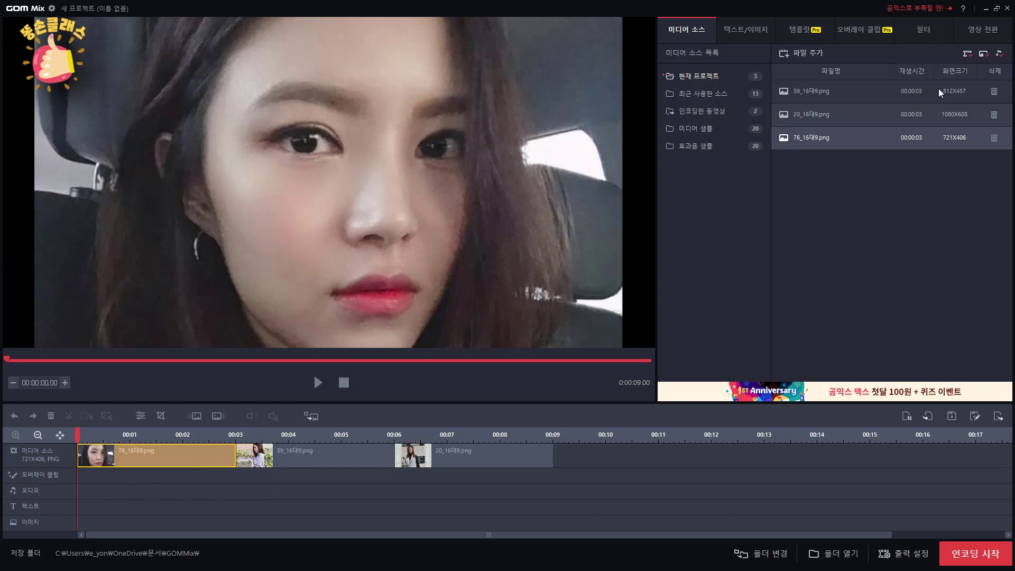
Step: Apply the 위로 열기 video transition to the start of the 59_16대9.png clip
{"action": "left_click", "coordinate": [976, 33]}
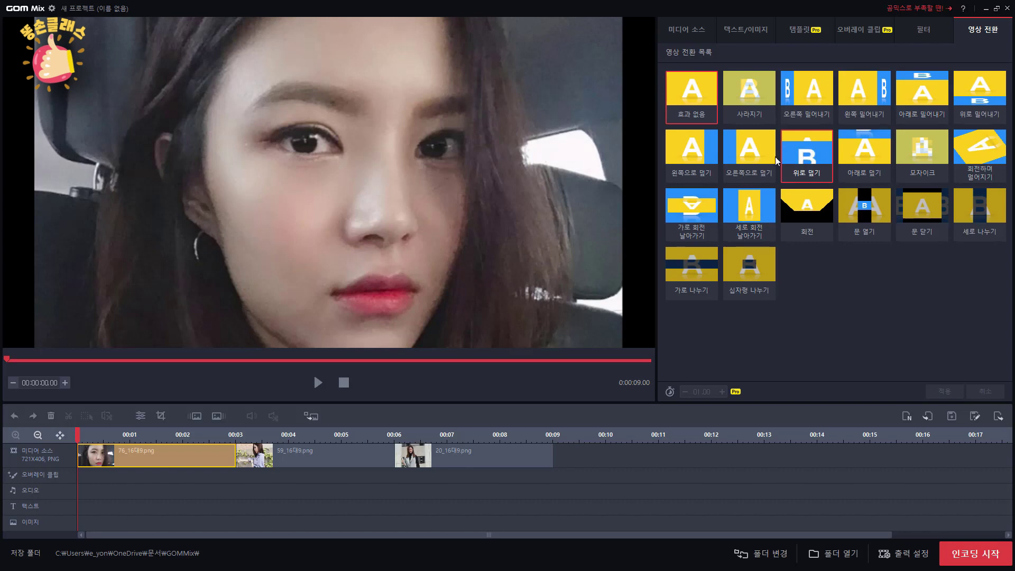
{"action": "left_click", "coordinate": [255, 459]}
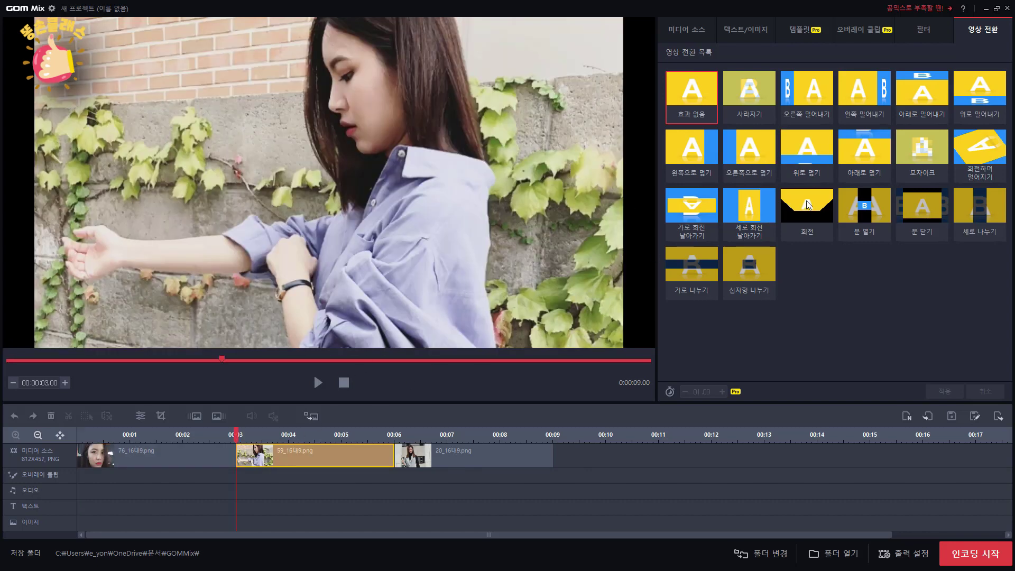
{"action": "left_click", "coordinate": [807, 155]}
{"action": "left_click", "coordinate": [944, 391]}
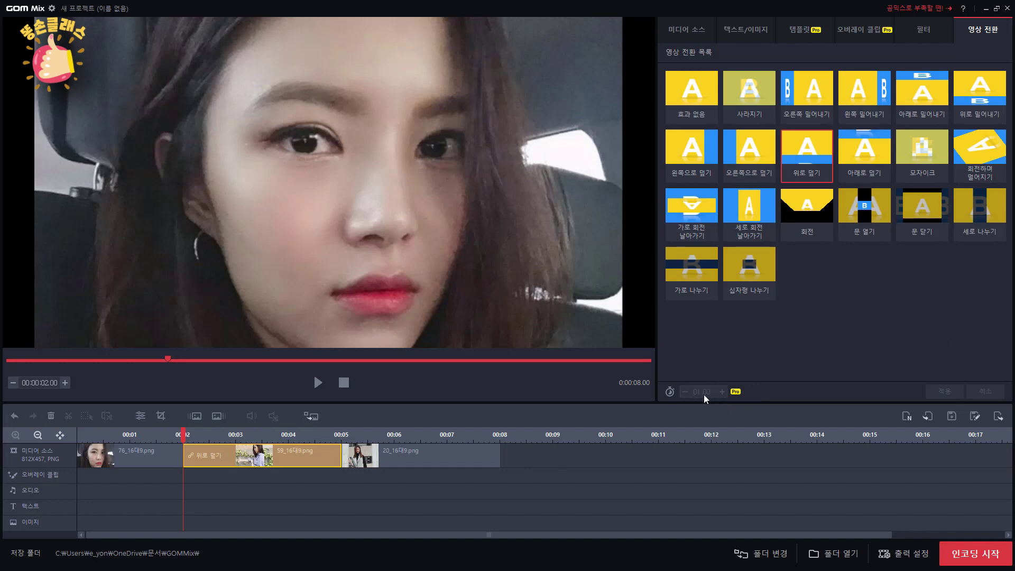
Step: Play the timeline from just before 2 seconds to preview the transition between the first and second clips
{"action": "left_click_drag", "start_coordinate": [183, 435], "coordinate": [166, 434]}
{"action": "left_click", "coordinate": [318, 382]}
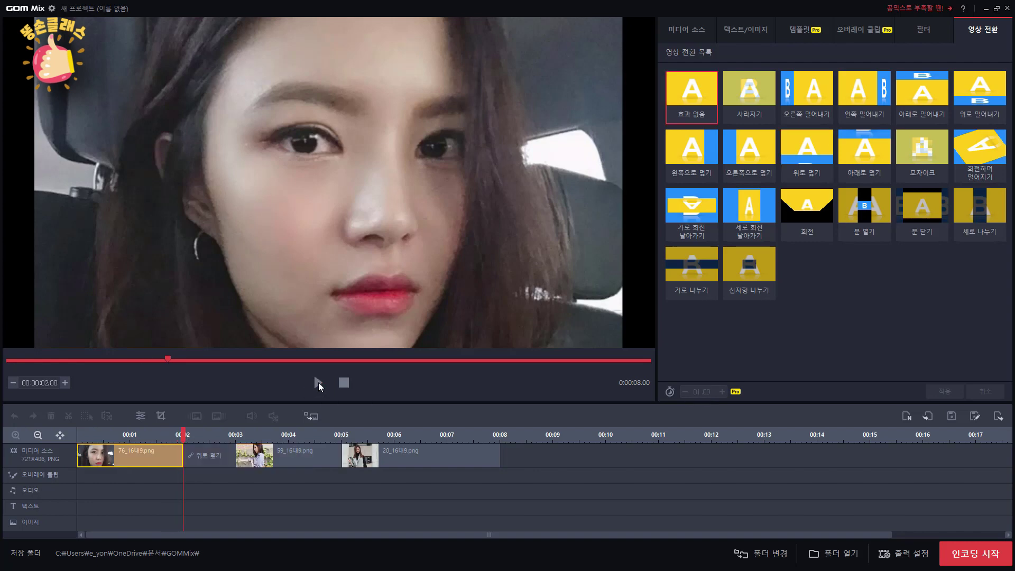
{"action": "left_click", "coordinate": [318, 382]}
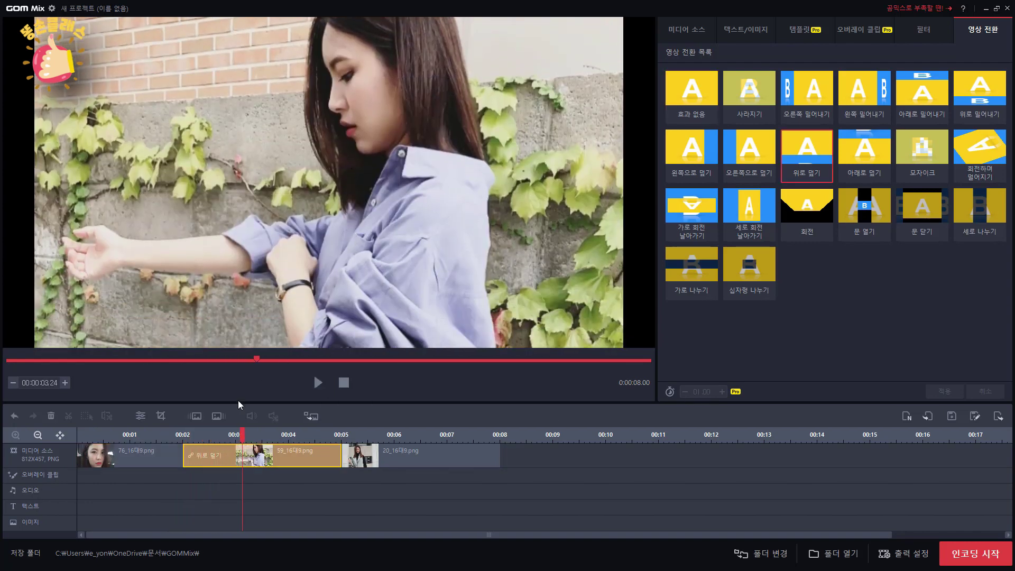
{"action": "left_click", "coordinate": [185, 434]}
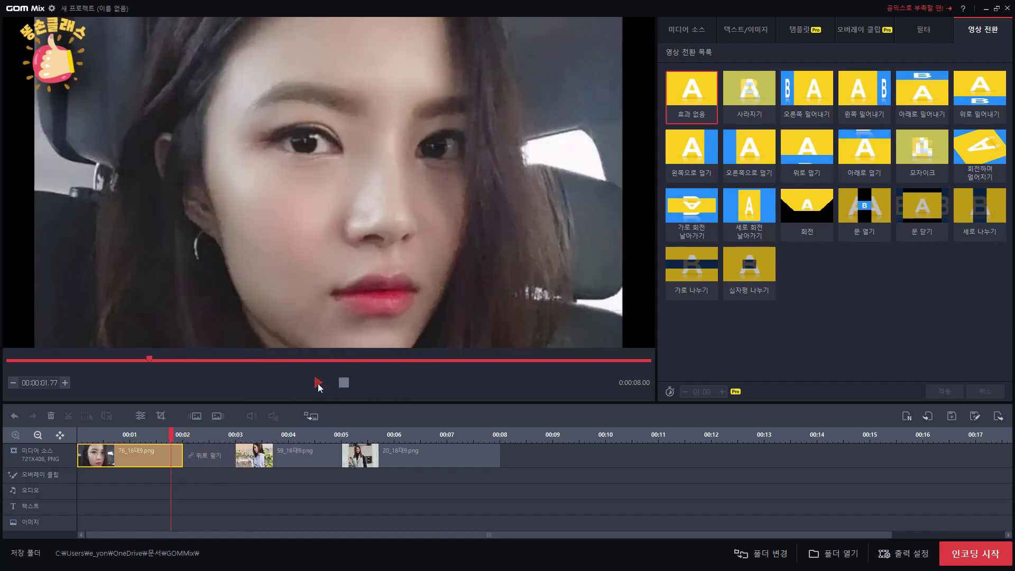
{"action": "left_click", "coordinate": [317, 382]}
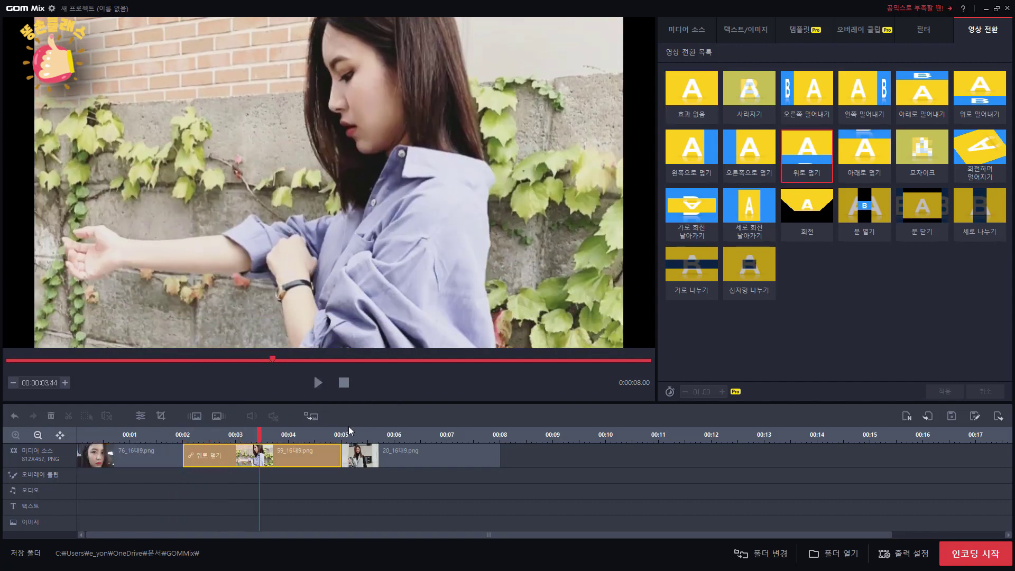
Step: Apply the 위로 밀어내기 video transition to the start of the 20_16대9.png clip
{"action": "left_click", "coordinate": [316, 453]}
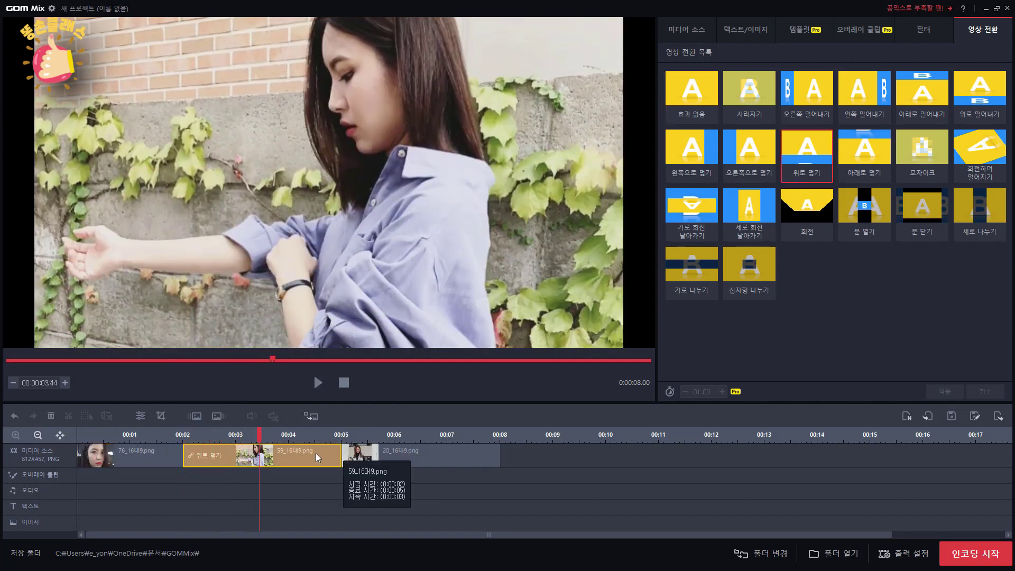
{"action": "left_click", "coordinate": [375, 452]}
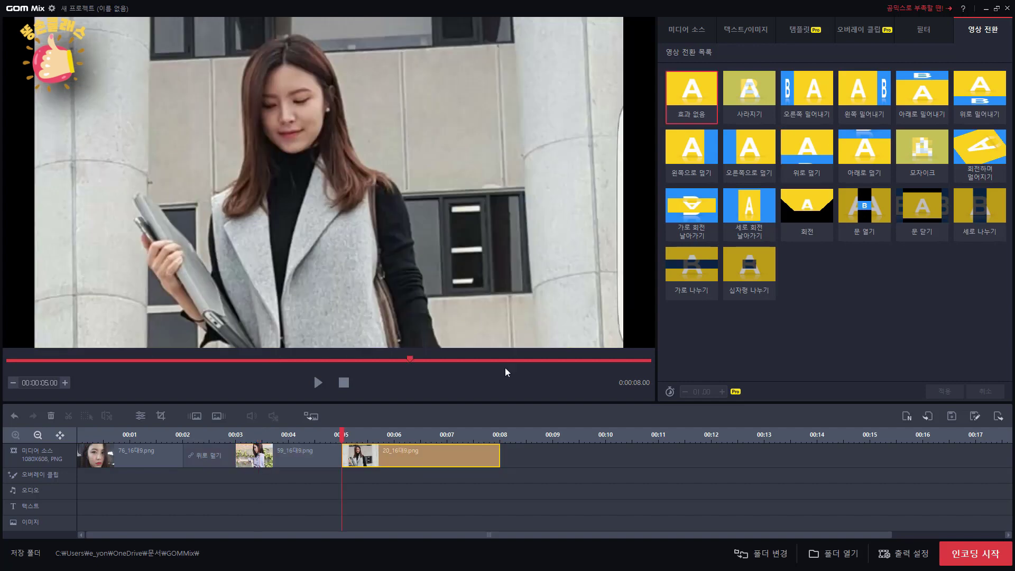
{"action": "left_click", "coordinate": [976, 93]}
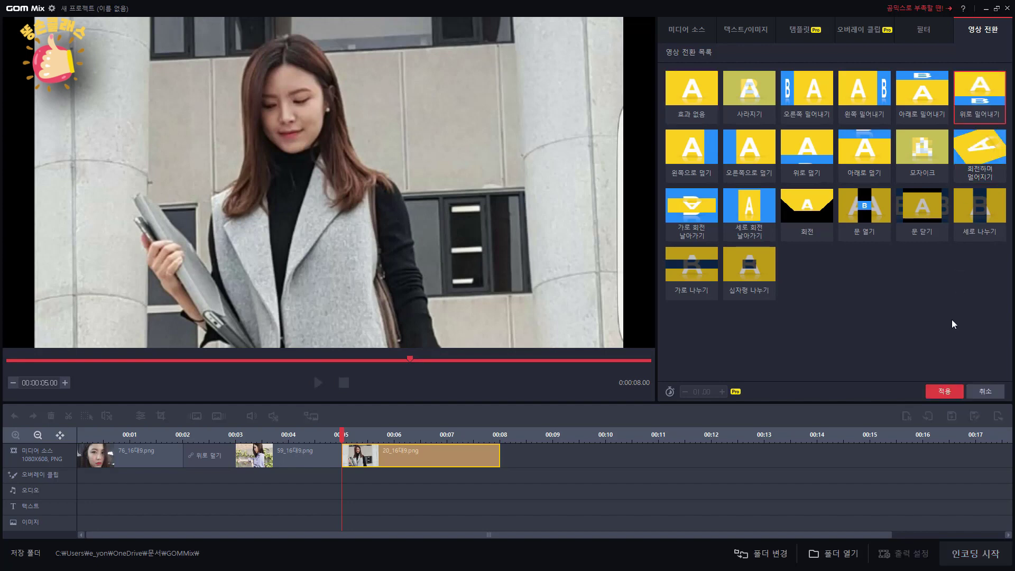
{"action": "left_click", "coordinate": [945, 390]}
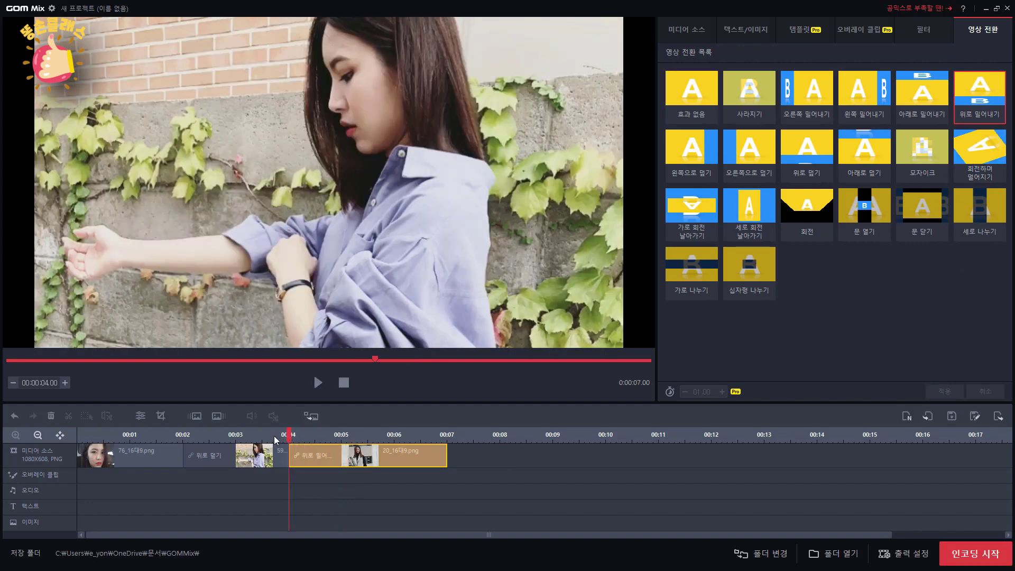
Step: Play the timeline from about 3.7 seconds to preview the transition between the second and third clips
{"action": "left_click", "coordinate": [271, 449]}
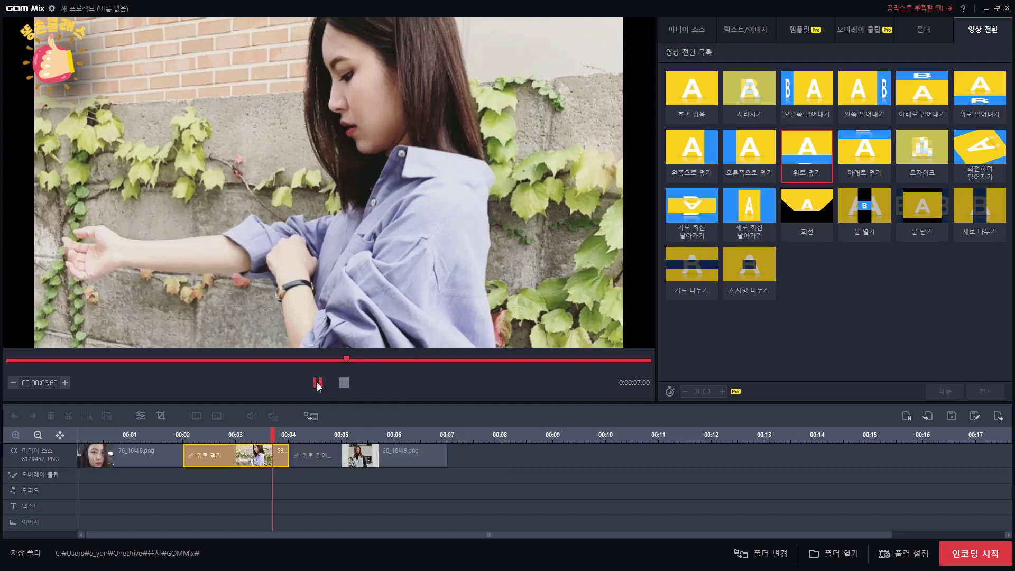
{"action": "left_click", "coordinate": [318, 383]}
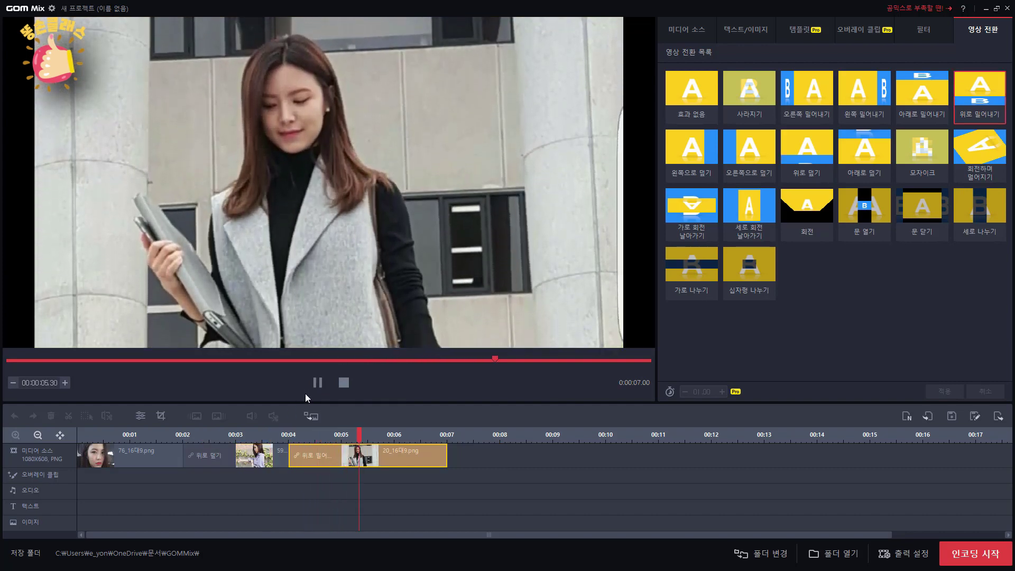
{"action": "left_click", "coordinate": [276, 438]}
{"action": "left_click", "coordinate": [317, 384]}
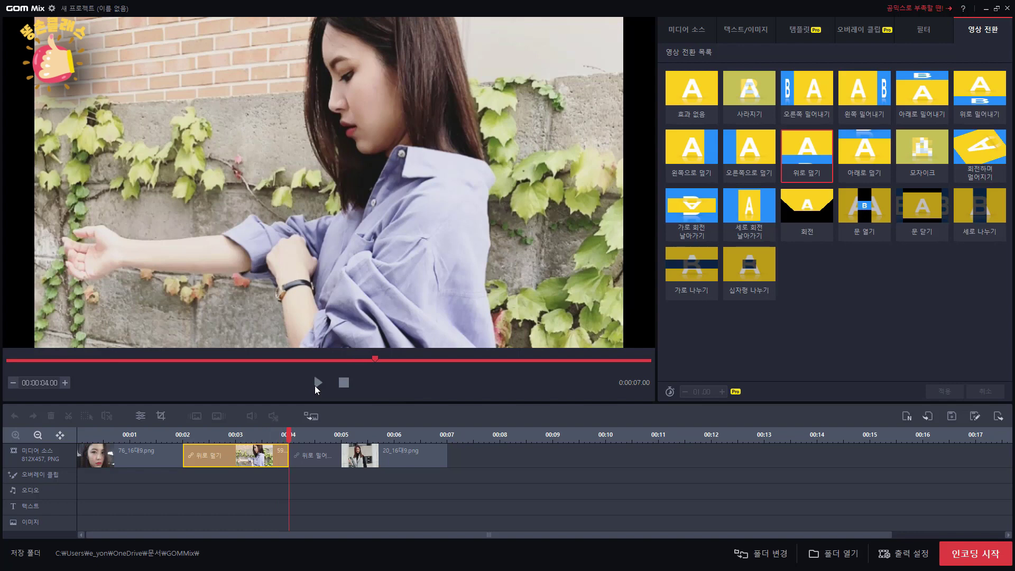
{"action": "left_click", "coordinate": [271, 435]}
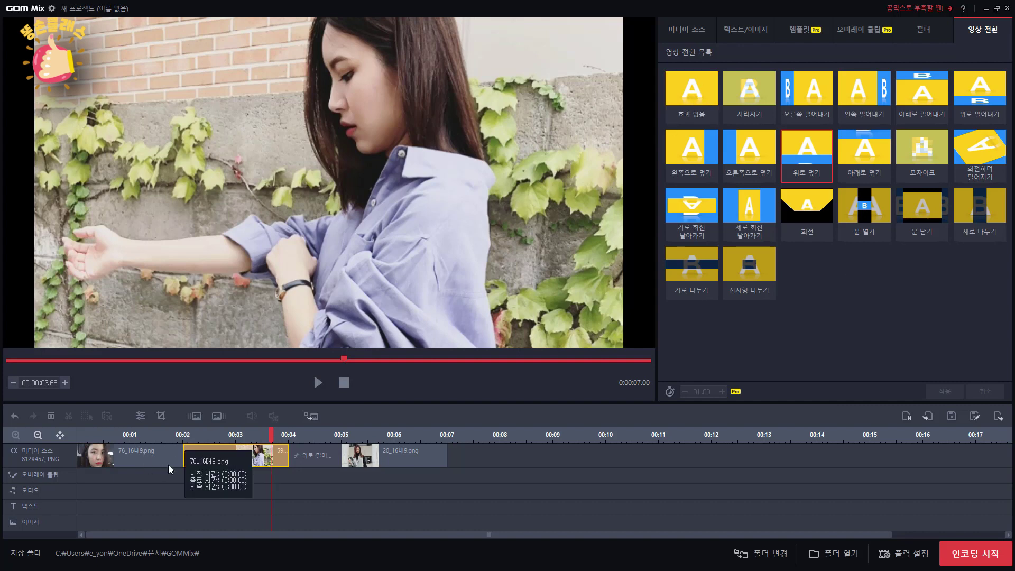
Step: Remove the transition between the 76_16대9.png and 59_16대9.png clips by applying 효과 없음
{"action": "left_click", "coordinate": [233, 453]}
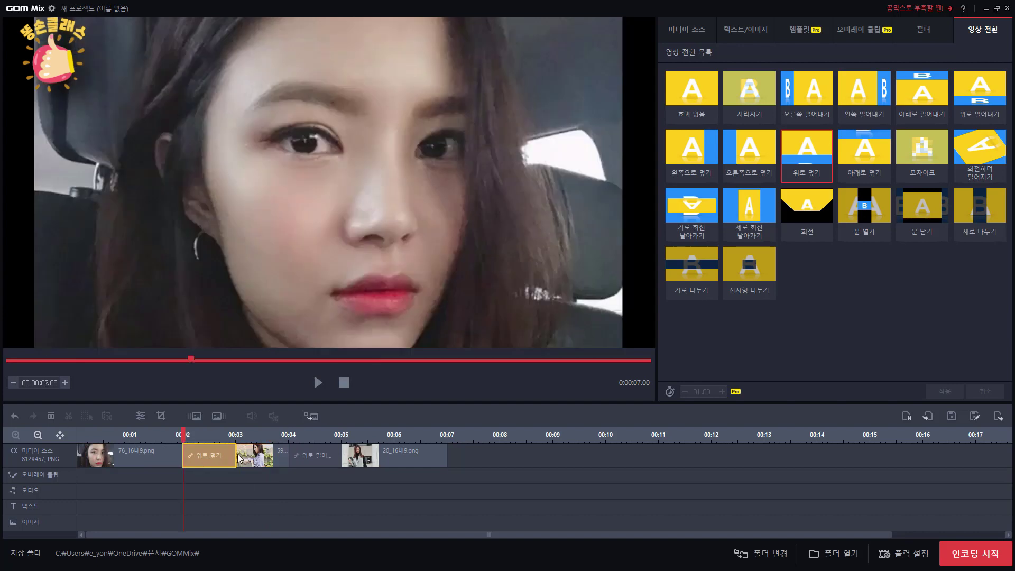
{"action": "left_click", "coordinate": [693, 98]}
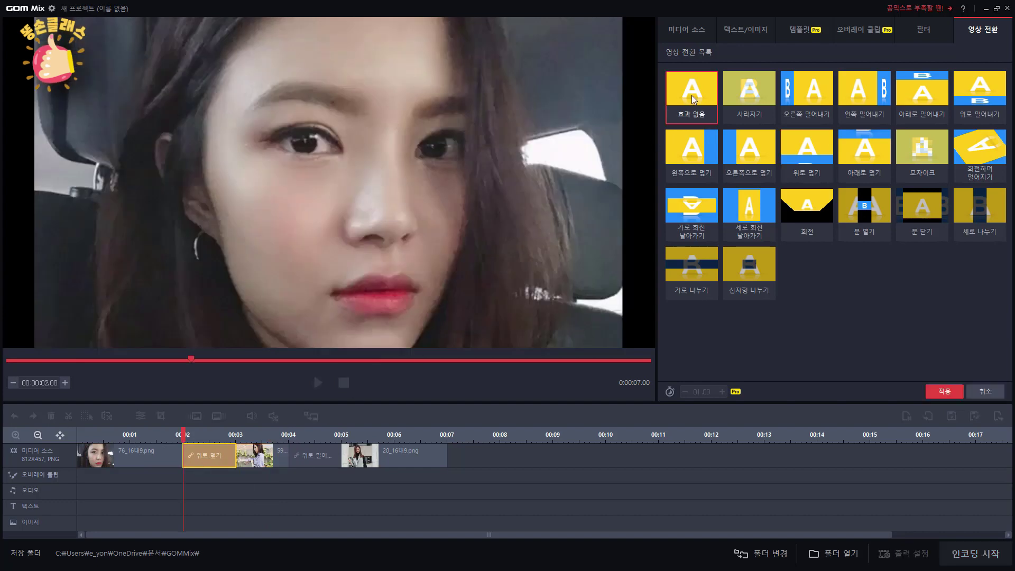
{"action": "left_click", "coordinate": [945, 392]}
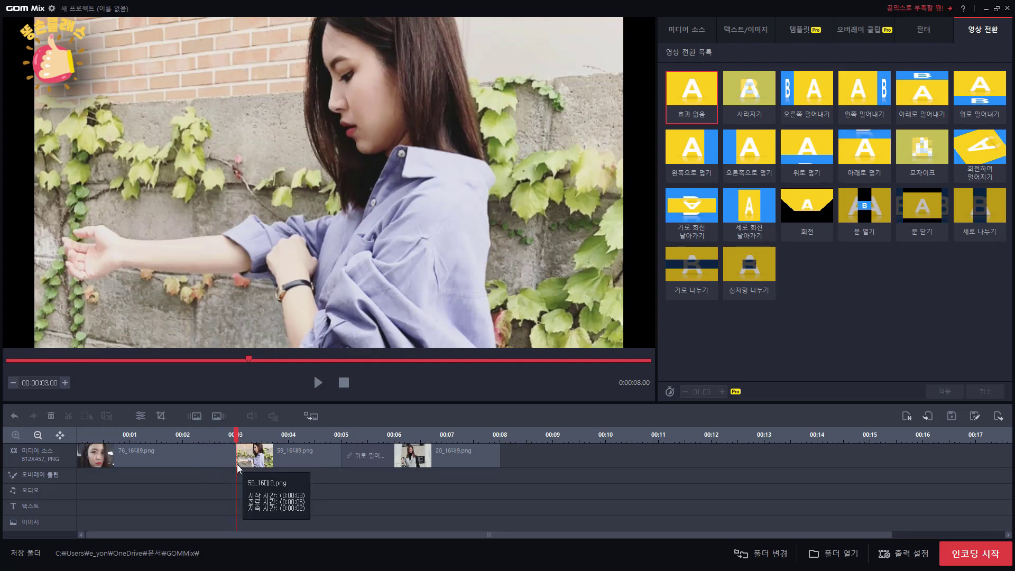
Step: Apply the 가로 회전 날아가기 video transition to the start of the 59_16대9.png clip
{"action": "left_click", "coordinate": [239, 463]}
{"action": "left_click", "coordinate": [693, 210]}
{"action": "left_click", "coordinate": [942, 391]}
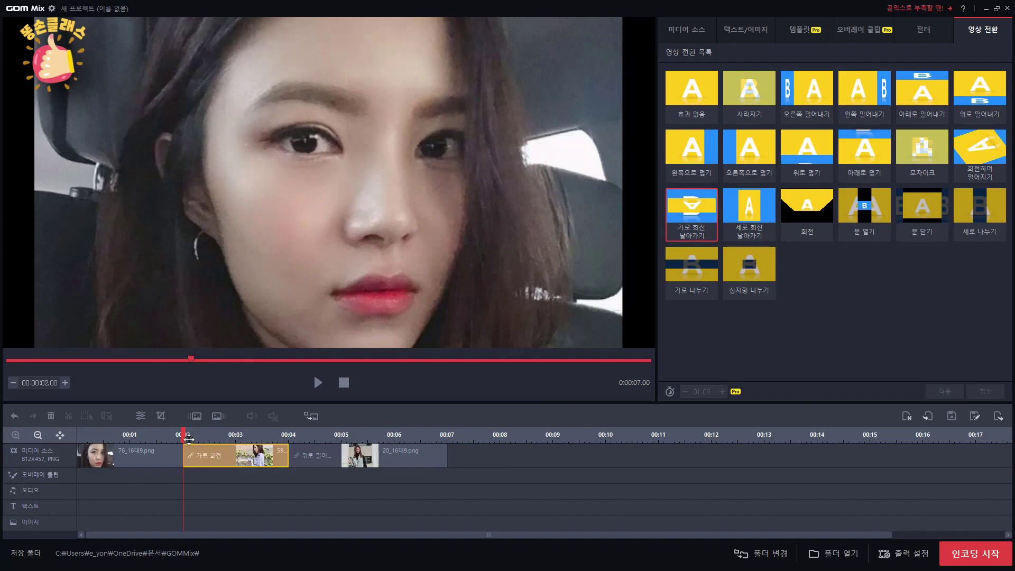
Step: Scrub the timeline from 2 seconds to review the transitions and select the second and third clips in turn
{"action": "left_click_drag", "start_coordinate": [184, 434], "coordinate": [238, 434]}
{"action": "left_click", "coordinate": [357, 454]}
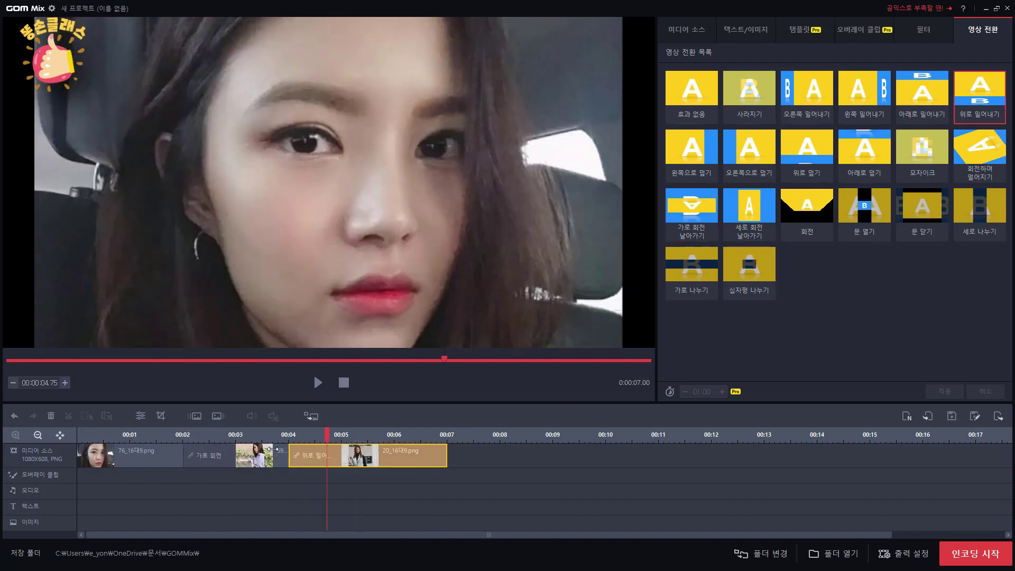
{"action": "left_click", "coordinate": [272, 449]}
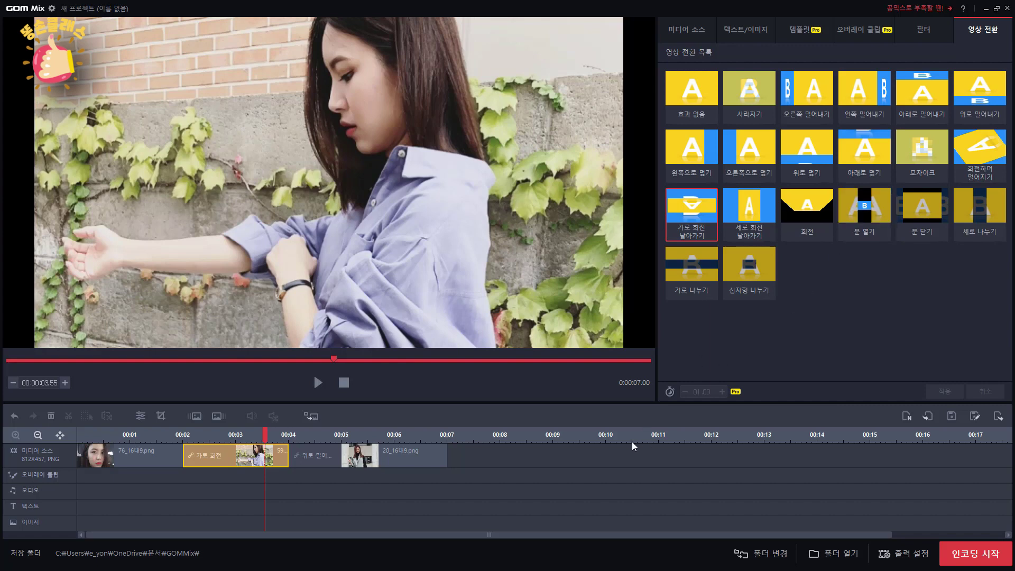
Step: Add the 왼쪽 클로즈업 → 전체 화면 overlay clip over 76_16대9.png, running from about 0.38 to 1.64 seconds
{"action": "left_click", "coordinate": [134, 453]}
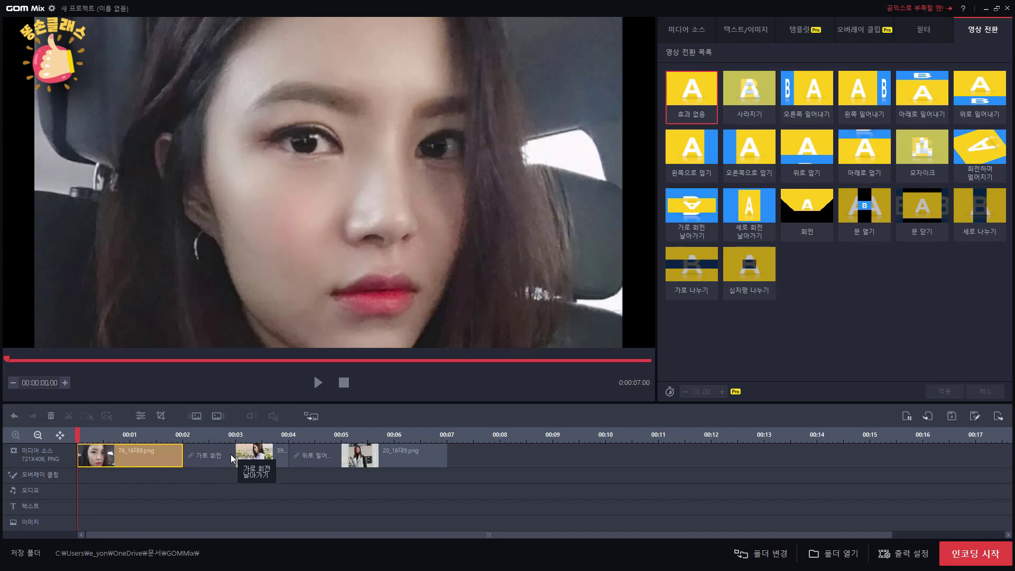
{"action": "left_click", "coordinate": [855, 30]}
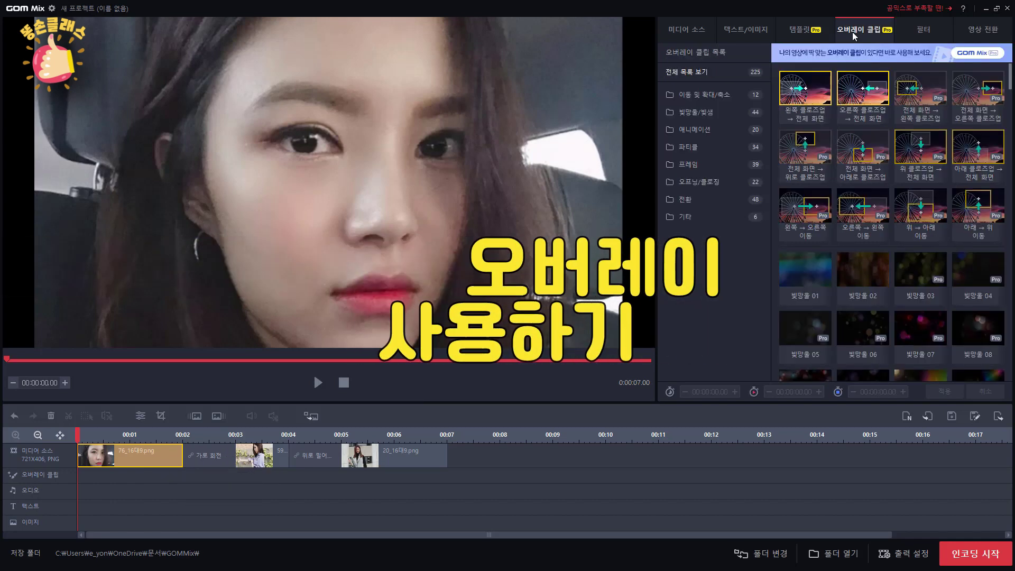
{"action": "left_click", "coordinate": [802, 97]}
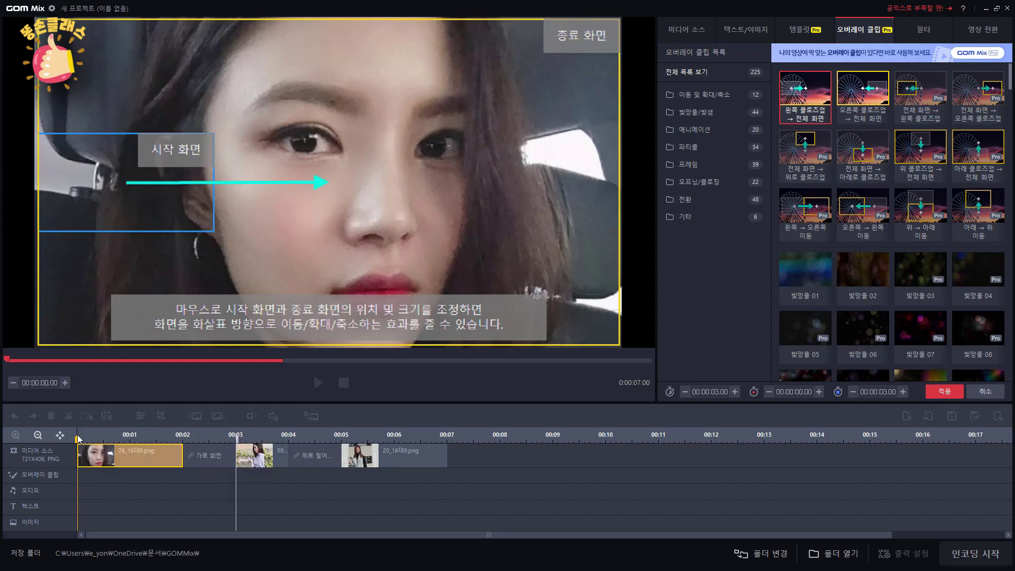
{"action": "left_click_drag", "start_coordinate": [236, 438], "coordinate": [178, 438]}
{"action": "left_click", "coordinate": [98, 443]}
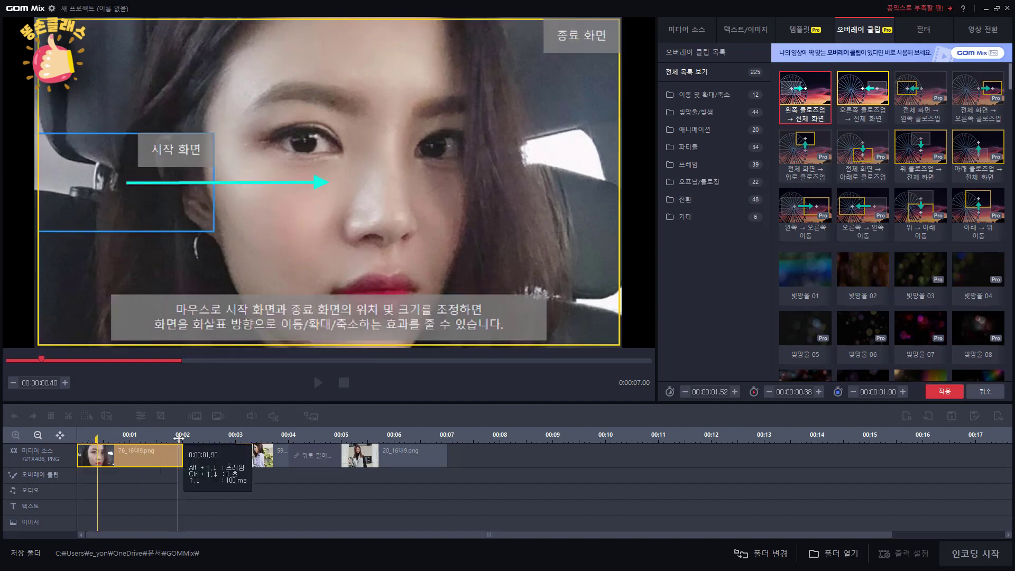
{"action": "left_click_drag", "start_coordinate": [177, 440], "coordinate": [164, 442]}
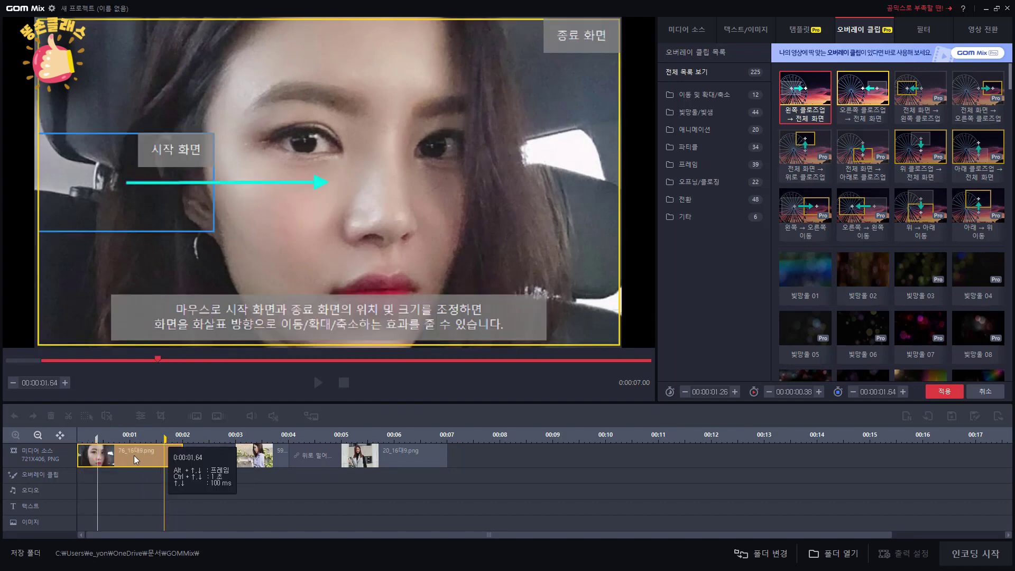
{"action": "left_click", "coordinate": [944, 391]}
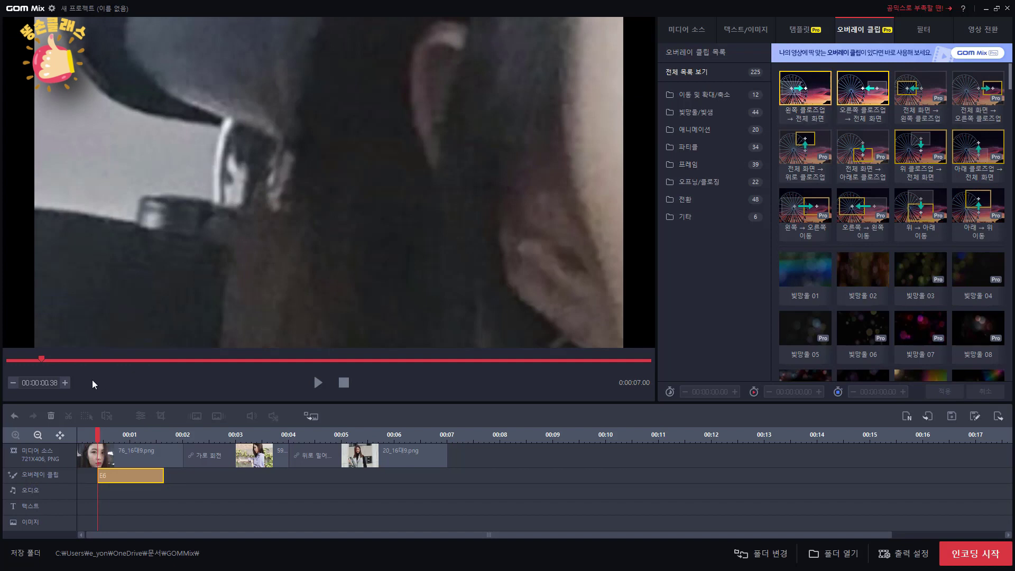
Step: Play the timeline to preview the close-up overlay effect, and select the overlay clip at its start
{"action": "left_click", "coordinate": [316, 382]}
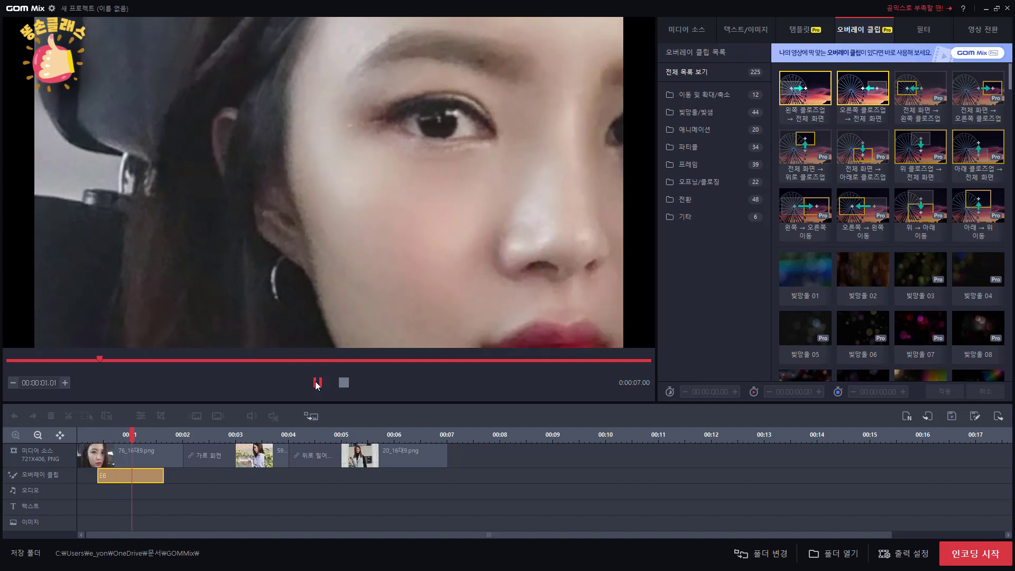
{"action": "left_click", "coordinate": [316, 384]}
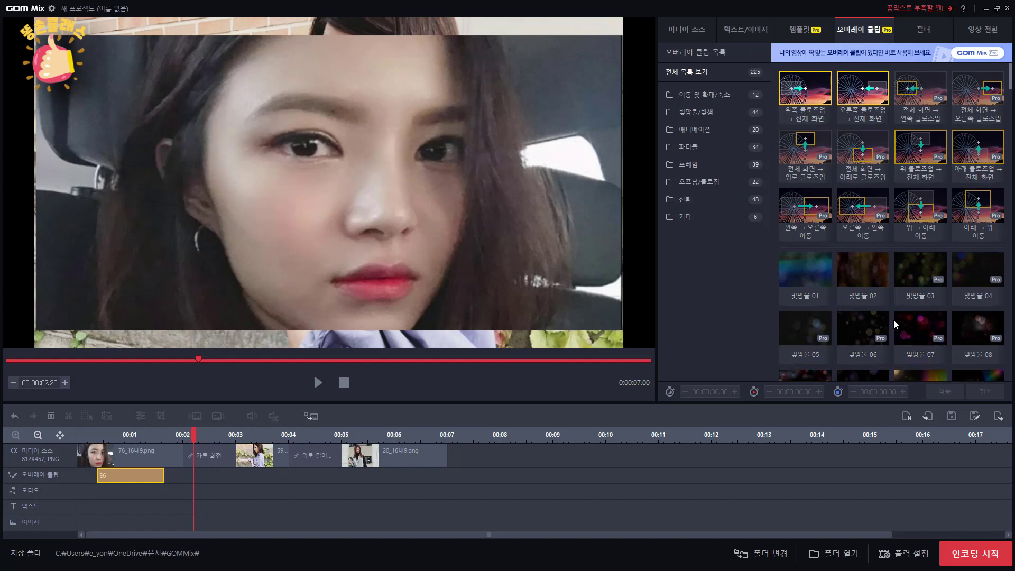
{"action": "left_click", "coordinate": [125, 476]}
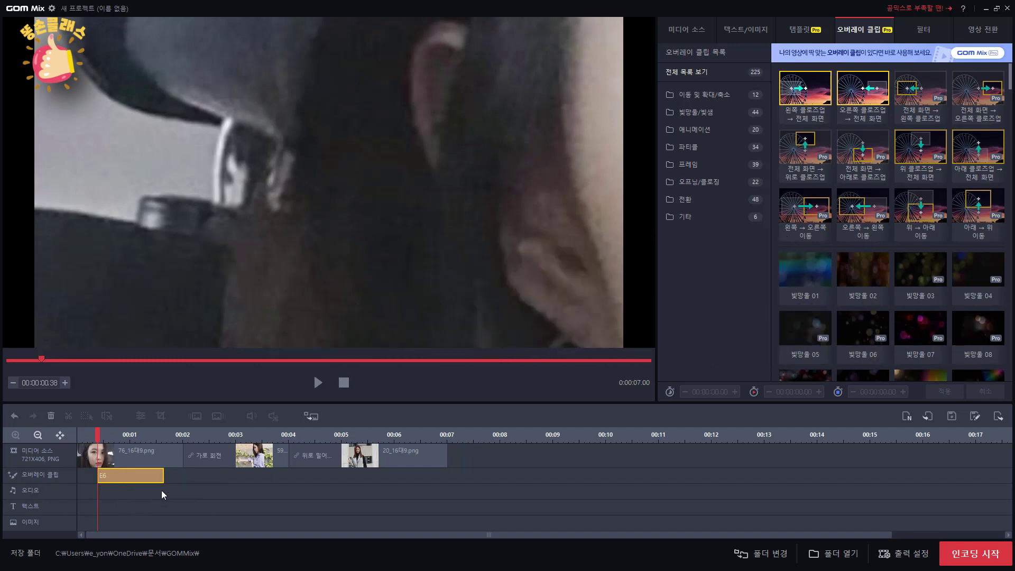
Step: Add the text "사진 슬라이드 쇼" for 3 seconds from 0.38 seconds, placed right of the picture's centre beside the mouth
{"action": "left_click", "coordinate": [738, 30]}
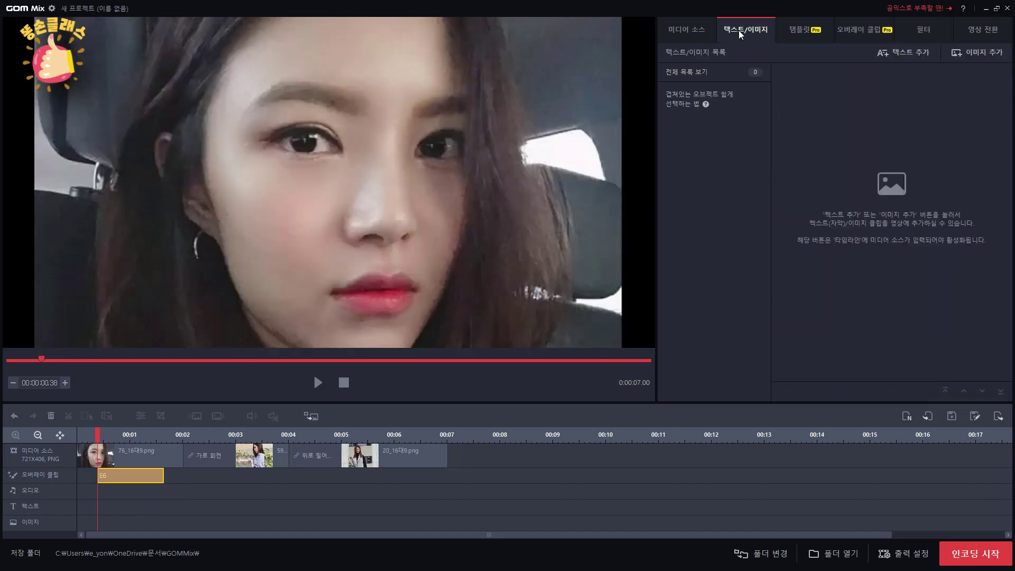
{"action": "left_click", "coordinate": [909, 51]}
{"action": "left_click", "coordinate": [699, 132]}
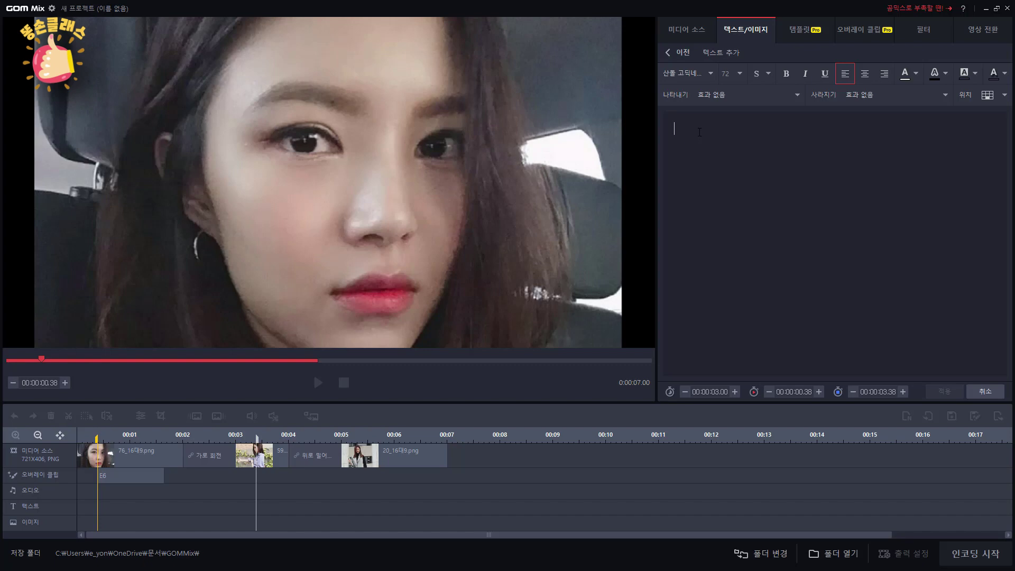
{"action": "type", "text": "사진 슬라이드"}
{"action": "type", "text": "쇼"}
{"action": "left_click_drag", "start_coordinate": [361, 268], "coordinate": [519, 232]}
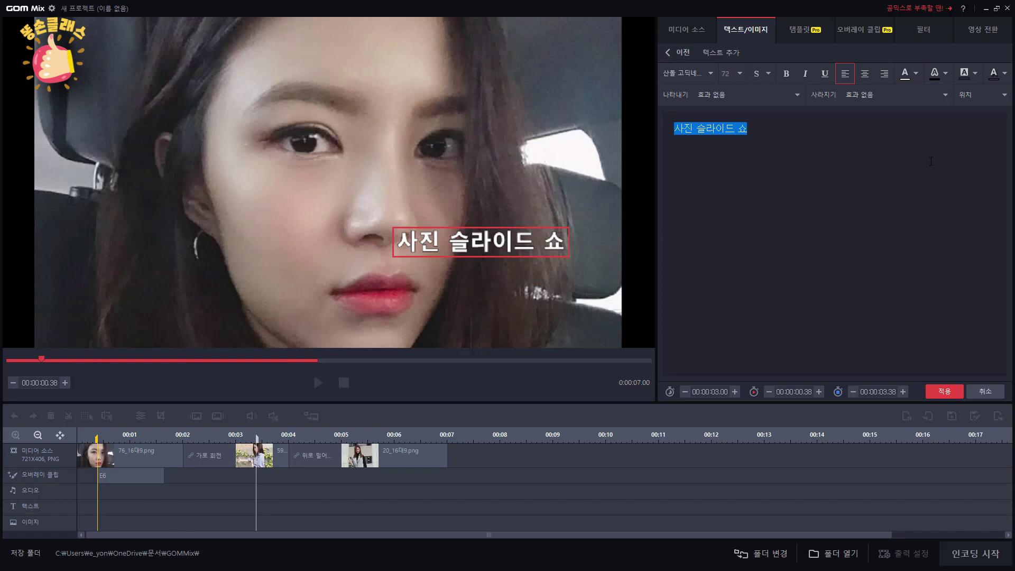
{"action": "left_click", "coordinate": [943, 390]}
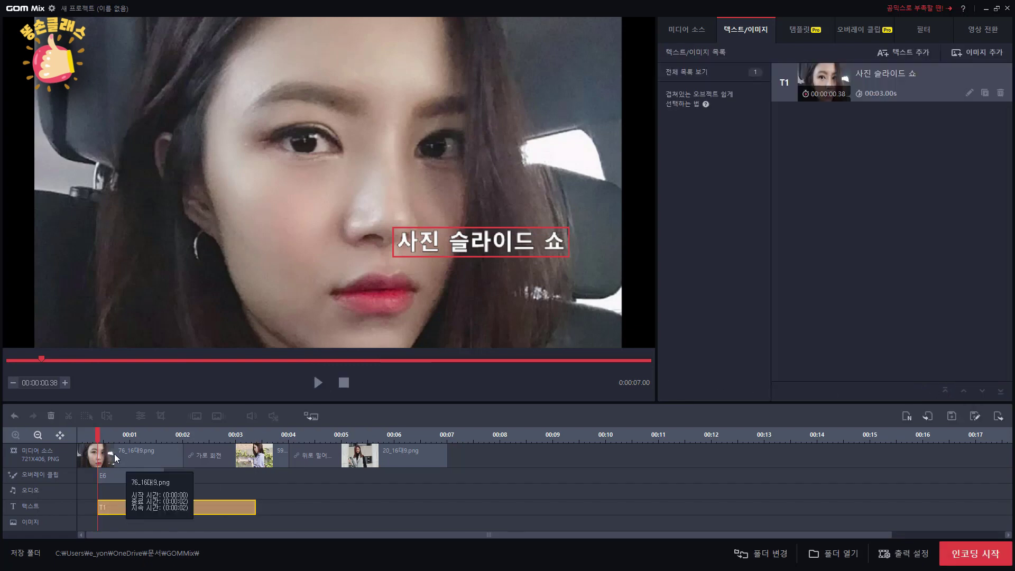
Step: Scrub to about 2.6 seconds to check the title, and reposition it at the top centre of the picture
{"action": "left_click_drag", "start_coordinate": [98, 434], "coordinate": [218, 457]}
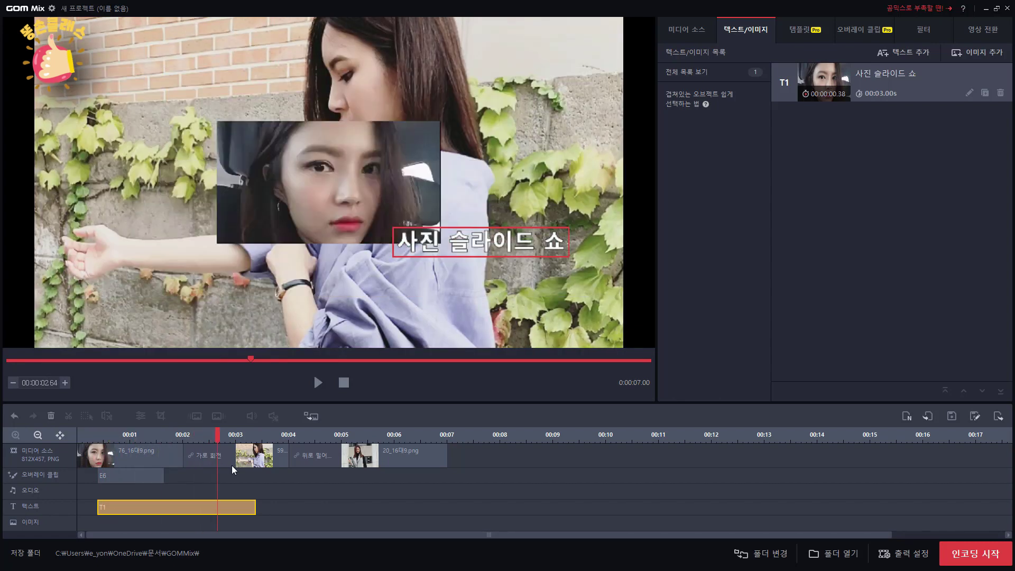
{"action": "left_click_drag", "start_coordinate": [421, 248], "coordinate": [86, 307]}
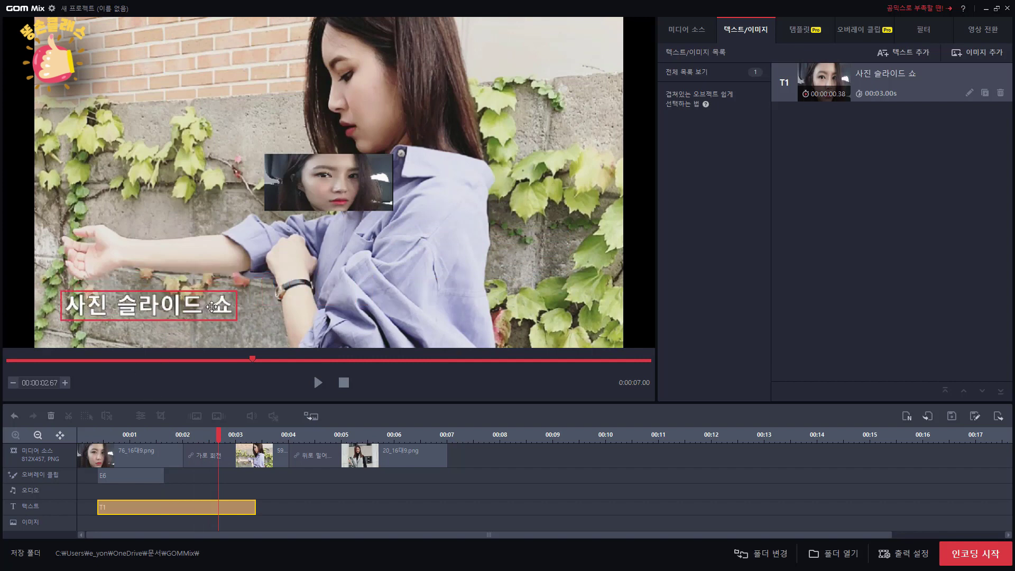
{"action": "left_click", "coordinate": [123, 506]}
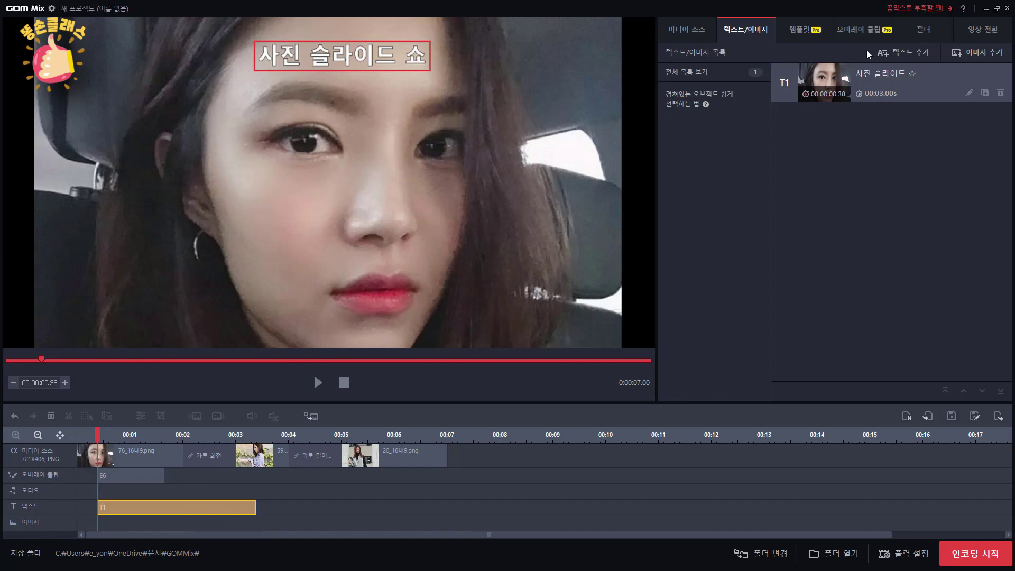
Step: Add the 말풍선 01 image at the picture's upper left, enlarged to 25% by 30% and rotated slightly clockwise
{"action": "left_click", "coordinate": [978, 52]}
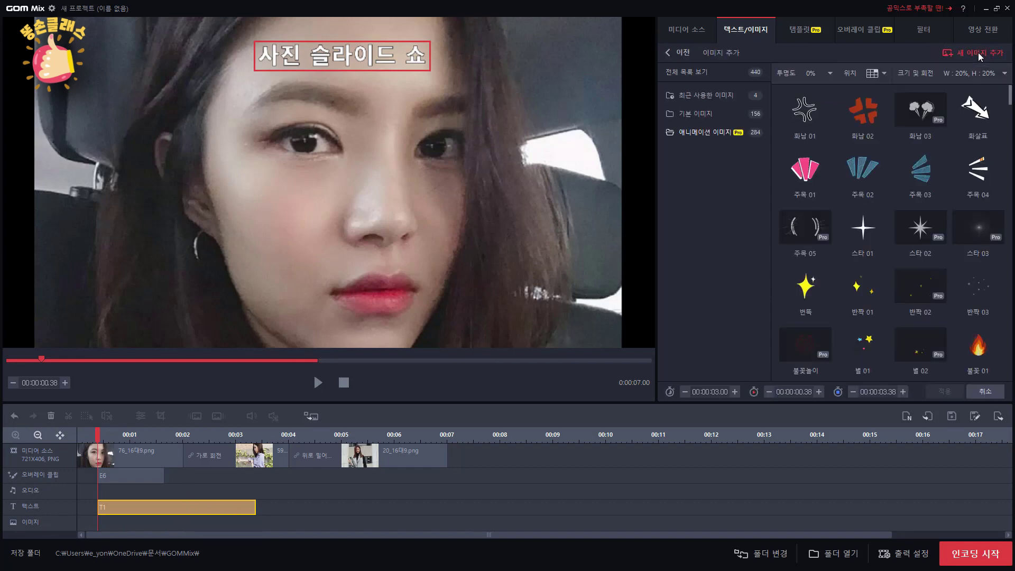
{"action": "left_click", "coordinate": [695, 73]}
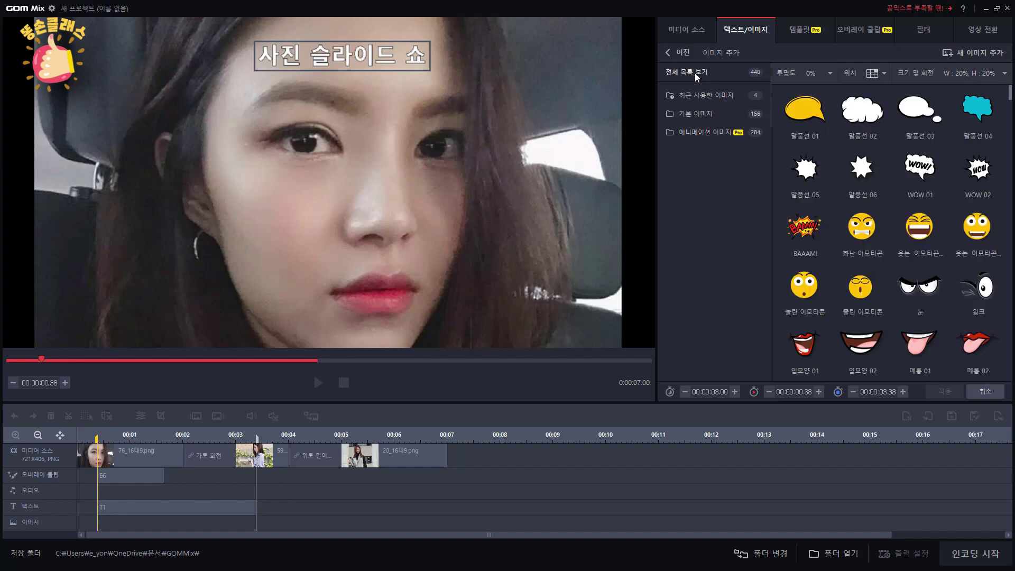
{"action": "left_click", "coordinate": [807, 116]}
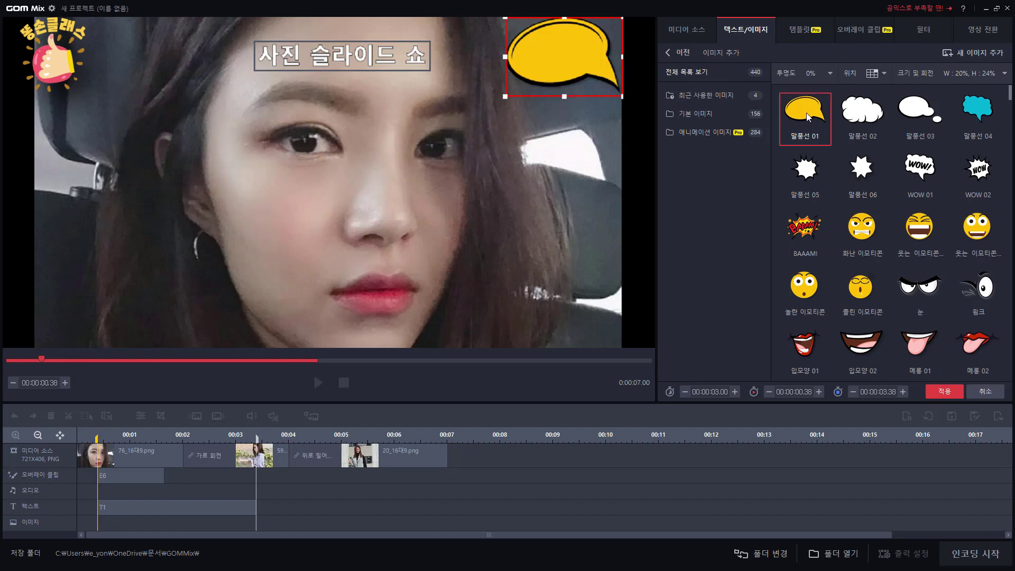
{"action": "left_click_drag", "start_coordinate": [581, 53], "coordinate": [137, 89]}
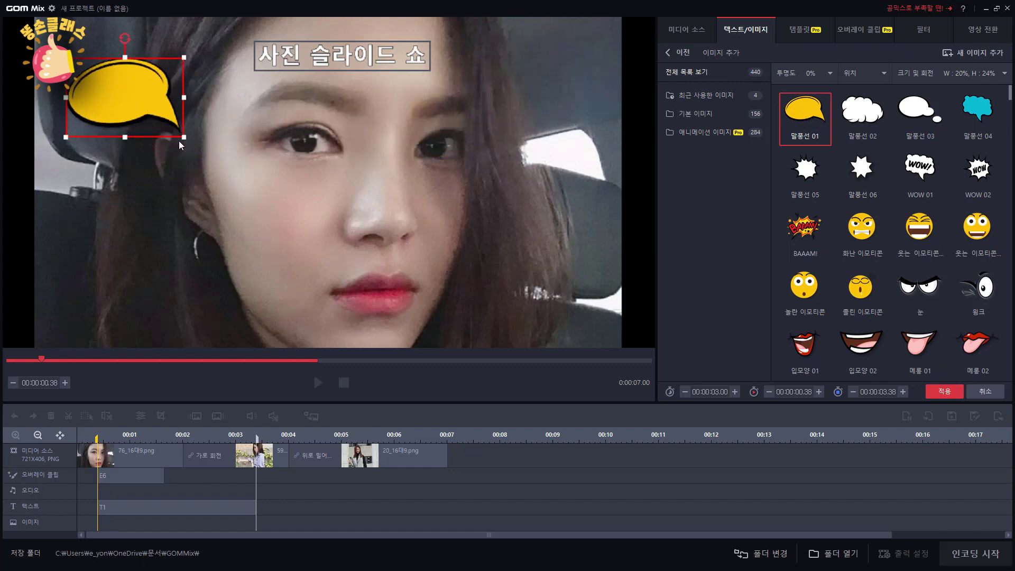
{"action": "left_click_drag", "start_coordinate": [182, 139], "coordinate": [214, 157]}
{"action": "mouse_move", "coordinate": [139, 37]}
{"action": "left_mouse_down"}
{"action": "mouse_move", "coordinate": [159, 41]}
{"action": "mouse_move", "coordinate": [132, 39]}
{"action": "mouse_move", "coordinate": [158, 43]}
{"action": "mouse_move", "coordinate": [149, 44]}
{"action": "left_mouse_up"}
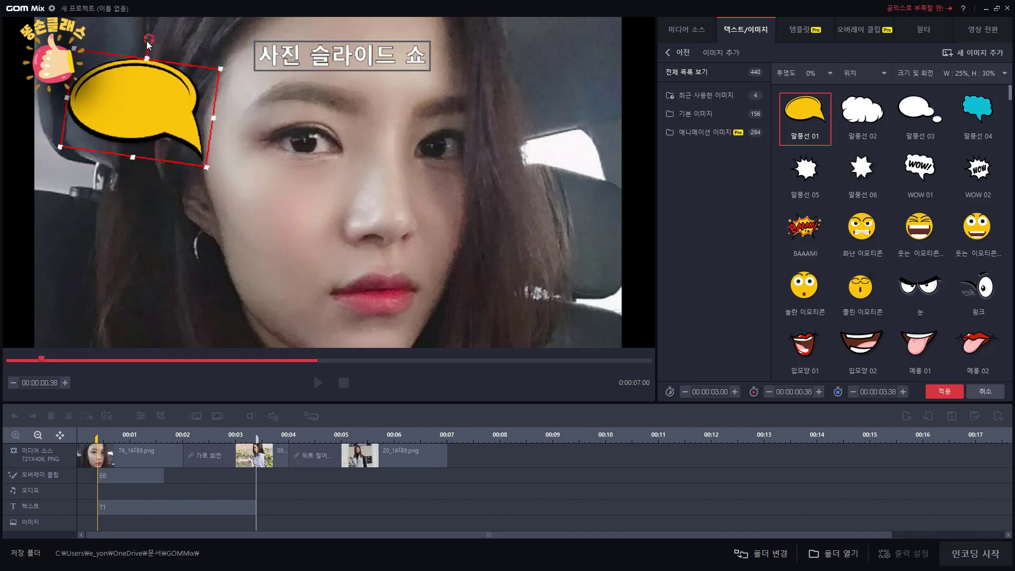
{"action": "left_click", "coordinate": [945, 393]}
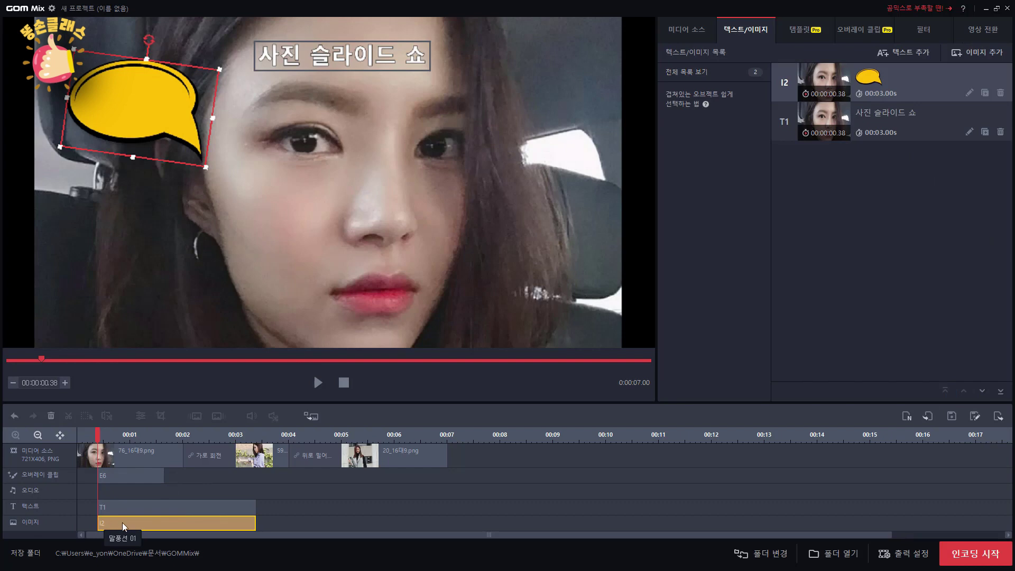
Step: Nudge the speech bubble image slightly and delete it
{"action": "mouse_move", "coordinate": [153, 110]}
{"action": "left_mouse_down"}
{"action": "mouse_move", "coordinate": [433, 153]}
{"action": "mouse_move", "coordinate": [301, 222]}
{"action": "mouse_move", "coordinate": [144, 110]}
{"action": "mouse_move", "coordinate": [151, 113]}
{"action": "left_mouse_up"}
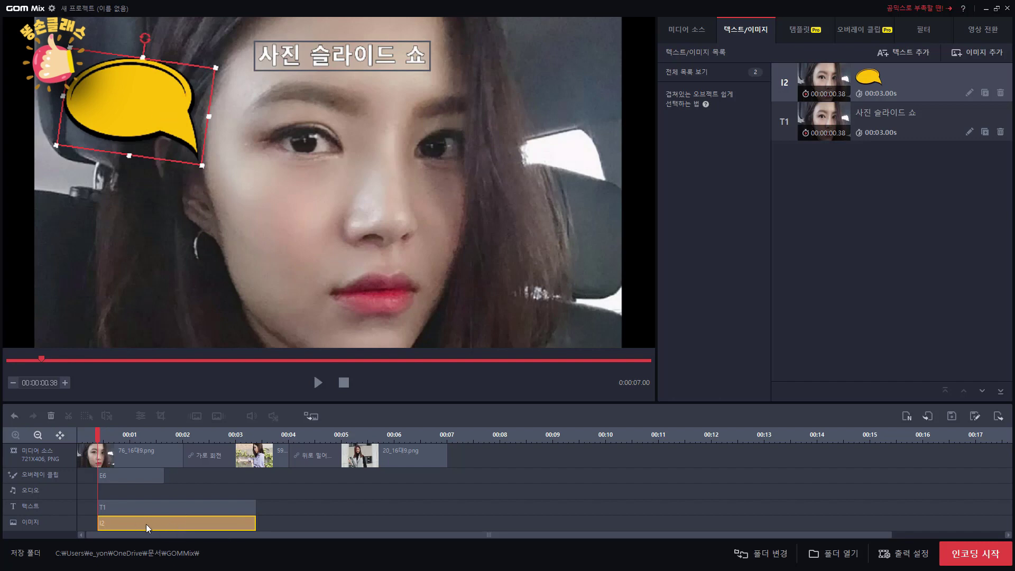
{"action": "key", "text": "Delete"}
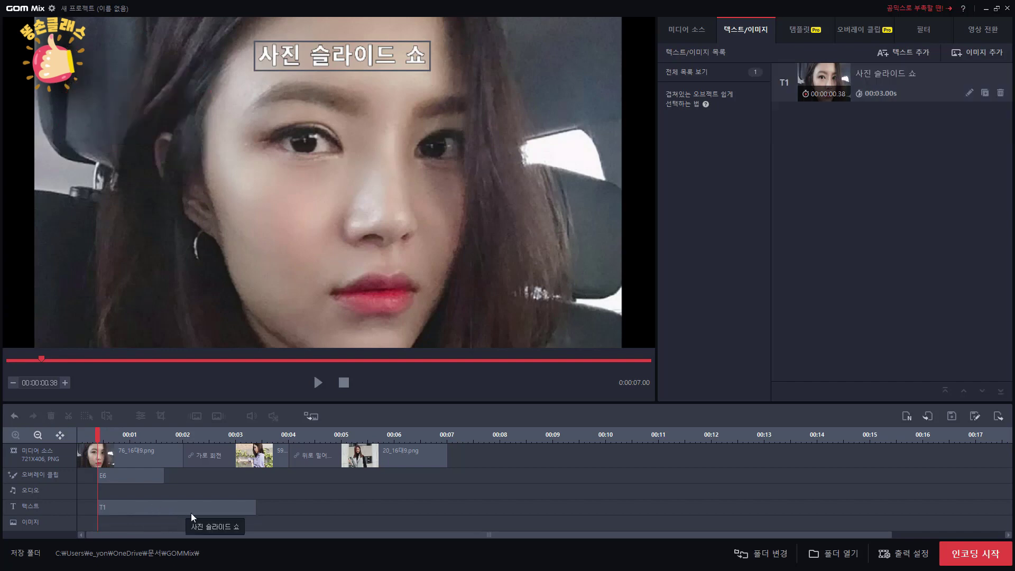
Step: Browse the full list of insertable images and the 애니메이션 이미지 category
{"action": "left_click", "coordinate": [976, 53]}
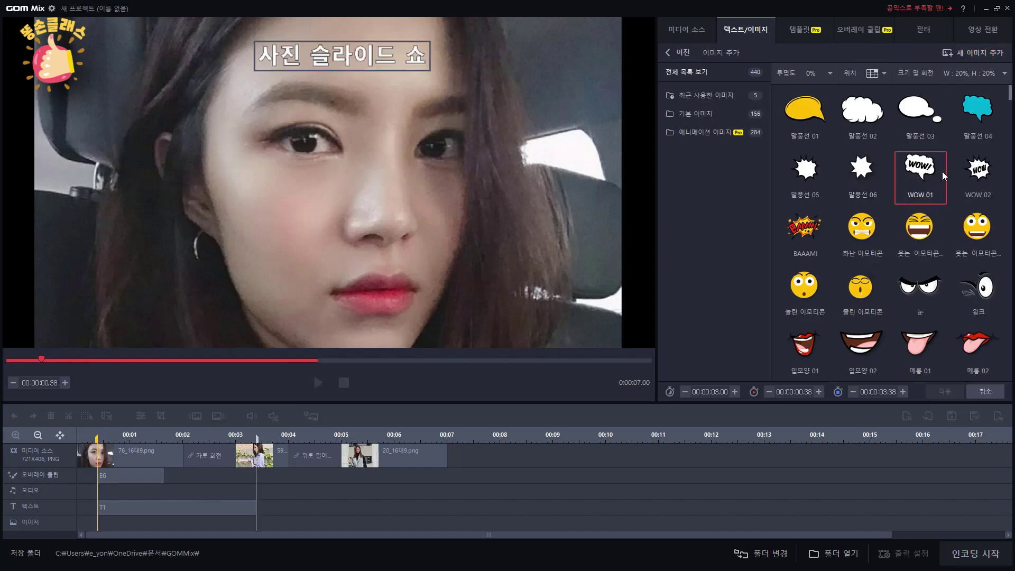
{"action": "scroll", "coordinate": [920, 201], "scroll_direction": "down", "scroll_amount": 6}
{"action": "scroll", "coordinate": [919, 215], "scroll_direction": "down", "scroll_amount": 6}
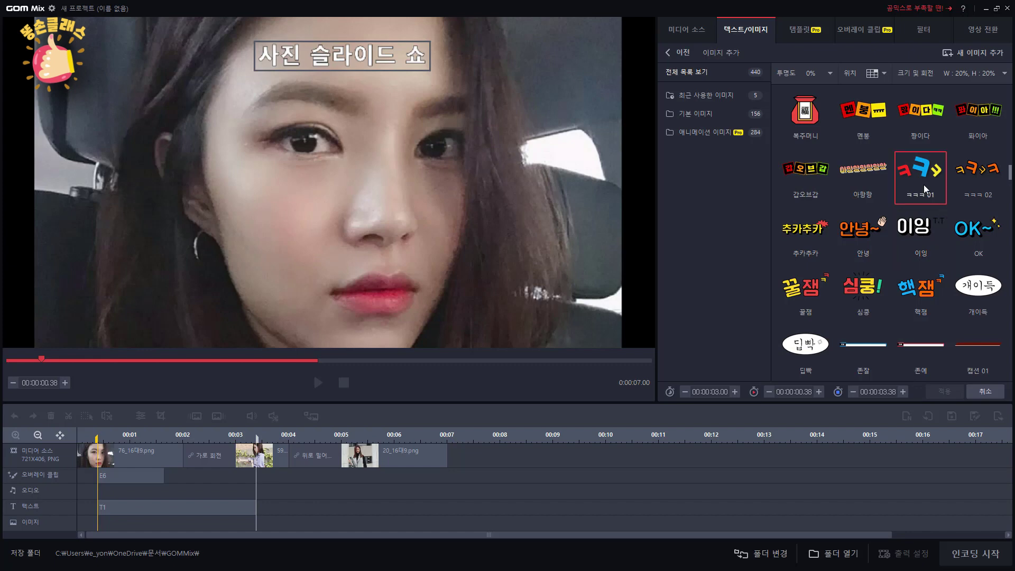
{"action": "left_click", "coordinate": [693, 132]}
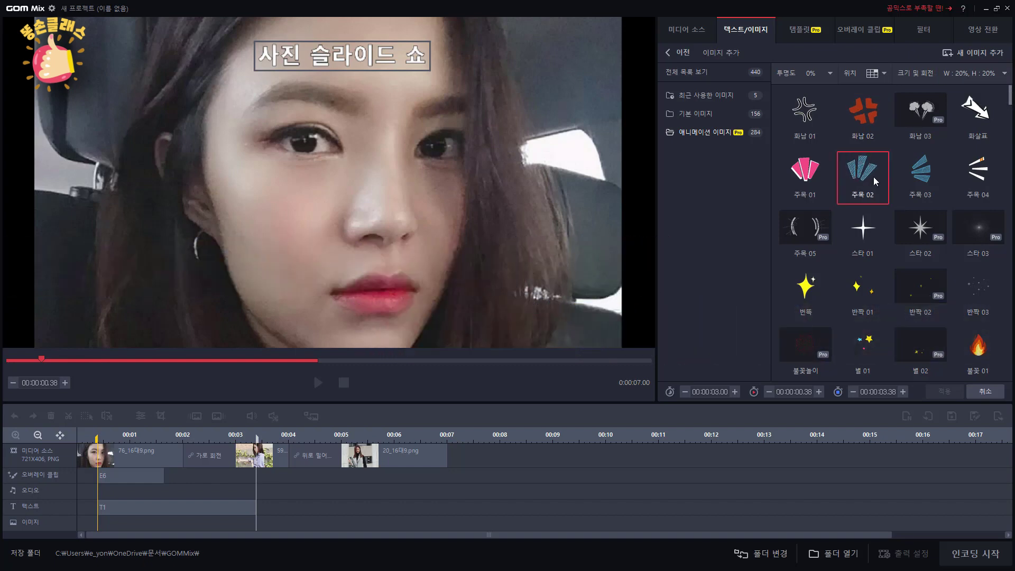
{"action": "left_click", "coordinate": [978, 55]}
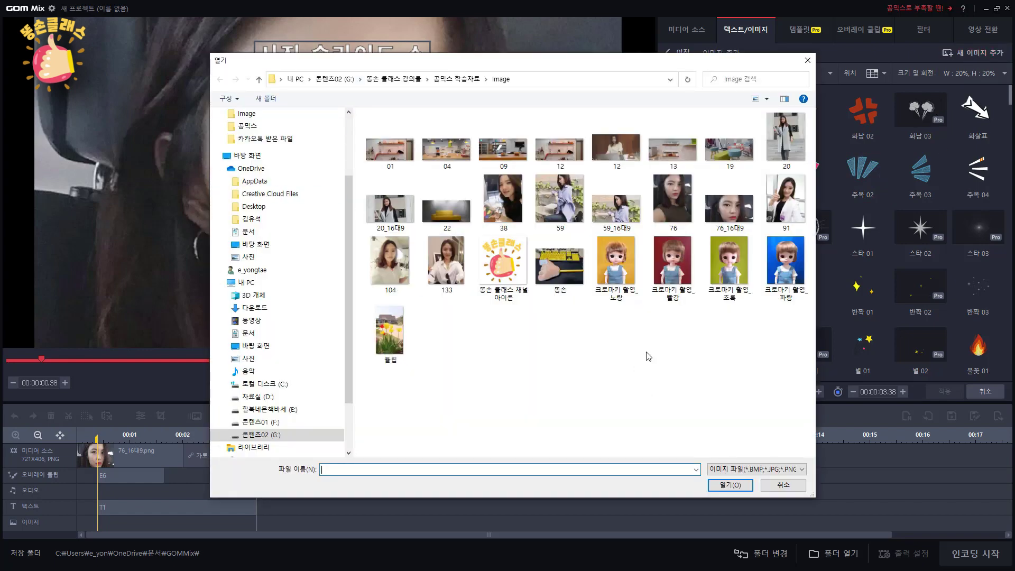
{"action": "left_click", "coordinate": [506, 267]}
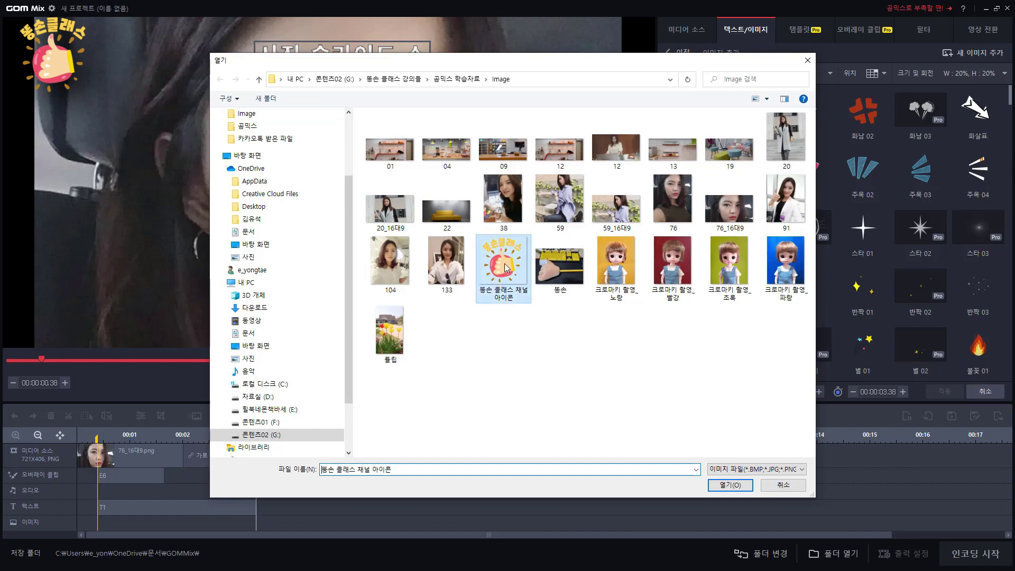
{"action": "left_click", "coordinate": [727, 485]}
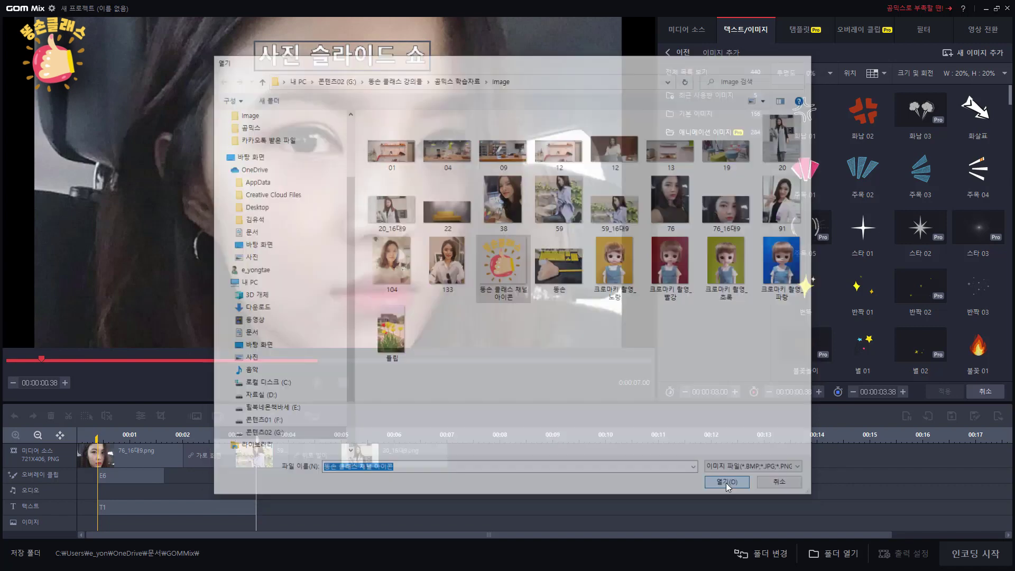
{"action": "left_click_drag", "start_coordinate": [514, 86], "coordinate": [456, 246]}
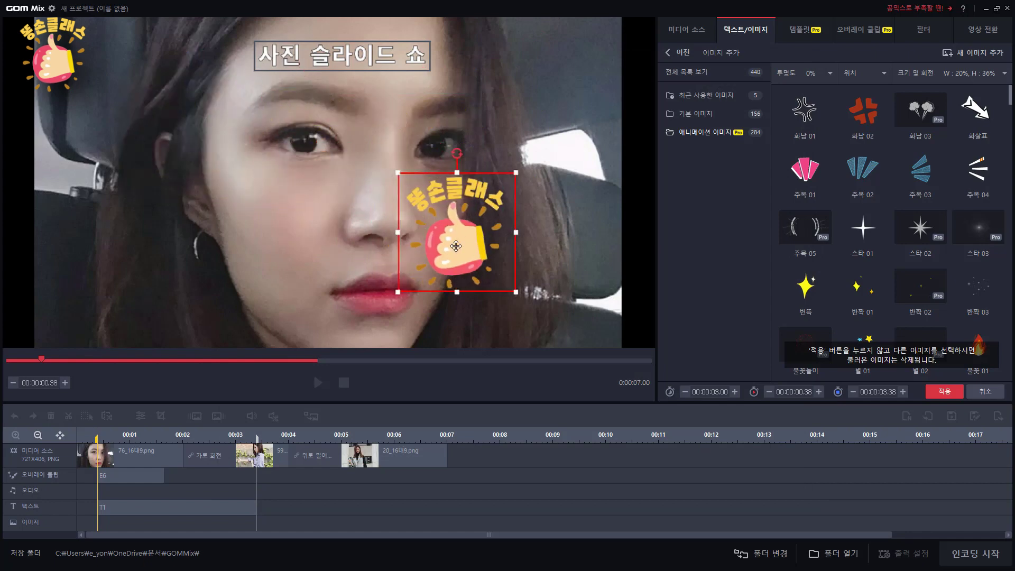
{"action": "left_click_drag", "start_coordinate": [456, 245], "coordinate": [92, 99]}
{"action": "left_click_drag", "start_coordinate": [156, 141], "coordinate": [115, 98]}
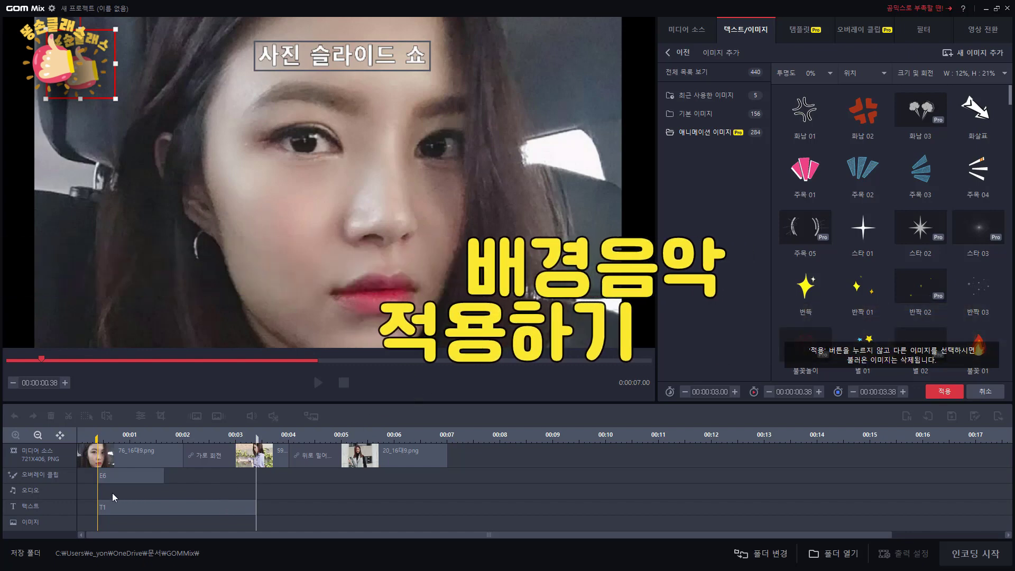
{"action": "left_click", "coordinate": [84, 494]}
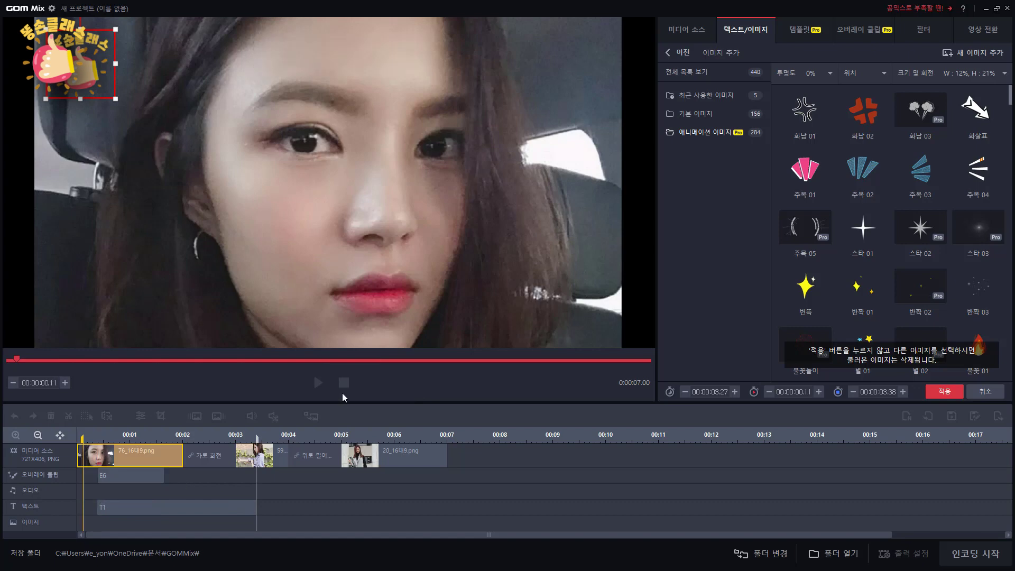
{"action": "left_click", "coordinate": [688, 31]}
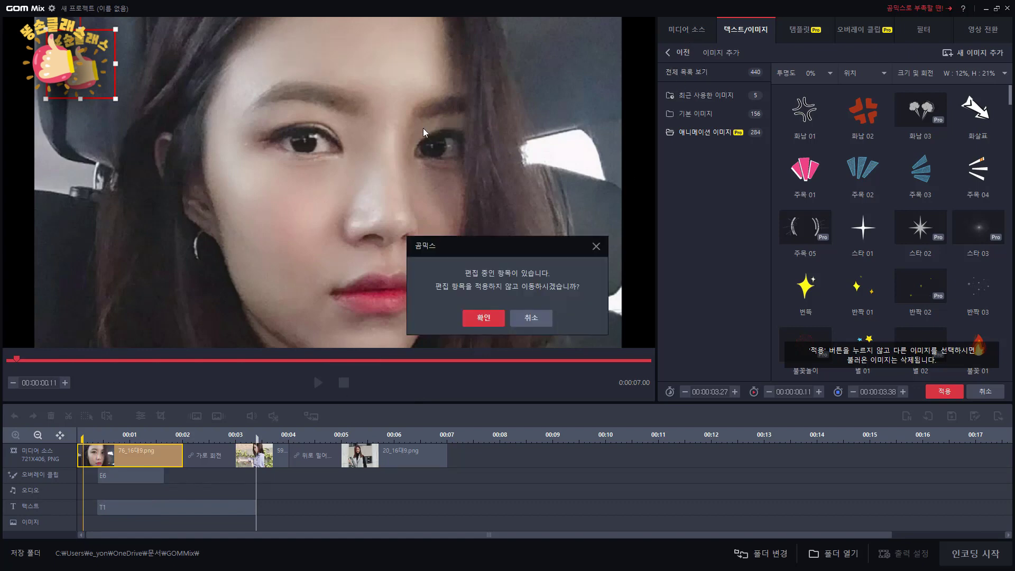
{"action": "left_click", "coordinate": [483, 318]}
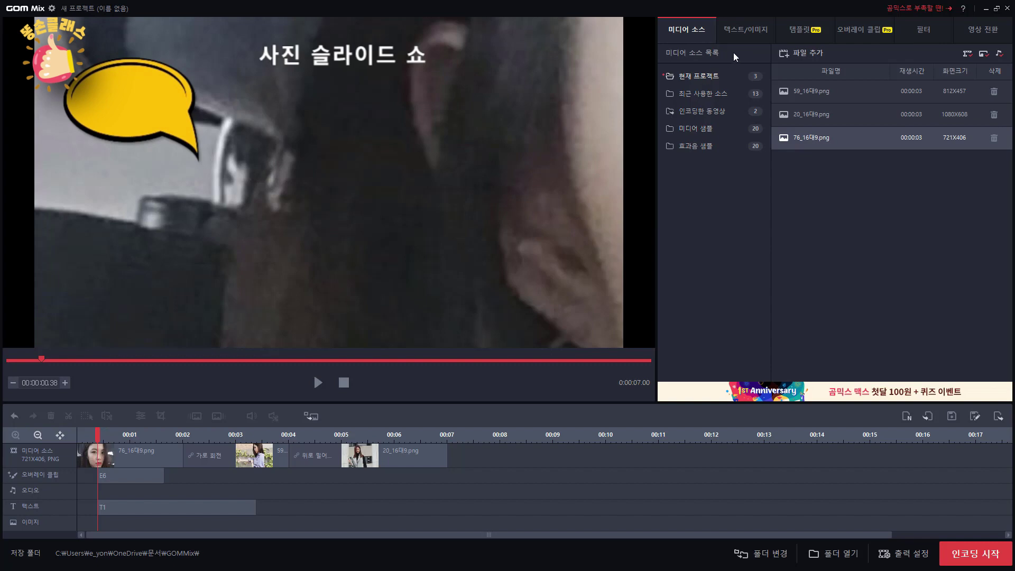
Step: Add the image file 똥손 클래스 채널 아이콘 at the picture's upper left, shrunk to 12% by 22%, for 3 seconds from 0.38 seconds
{"action": "left_click", "coordinate": [740, 31]}
{"action": "left_click", "coordinate": [980, 53]}
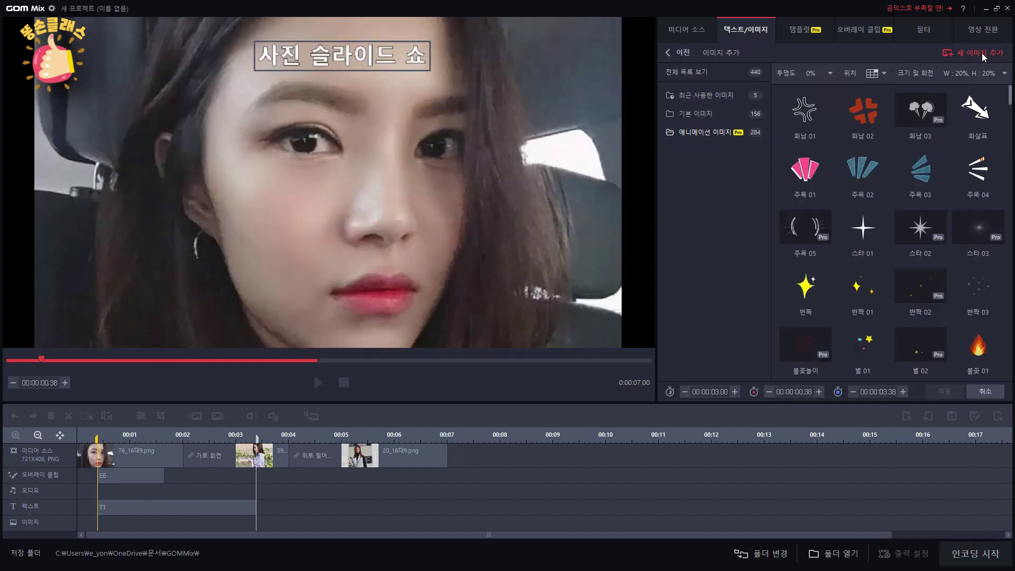
{"action": "left_click", "coordinate": [982, 53]}
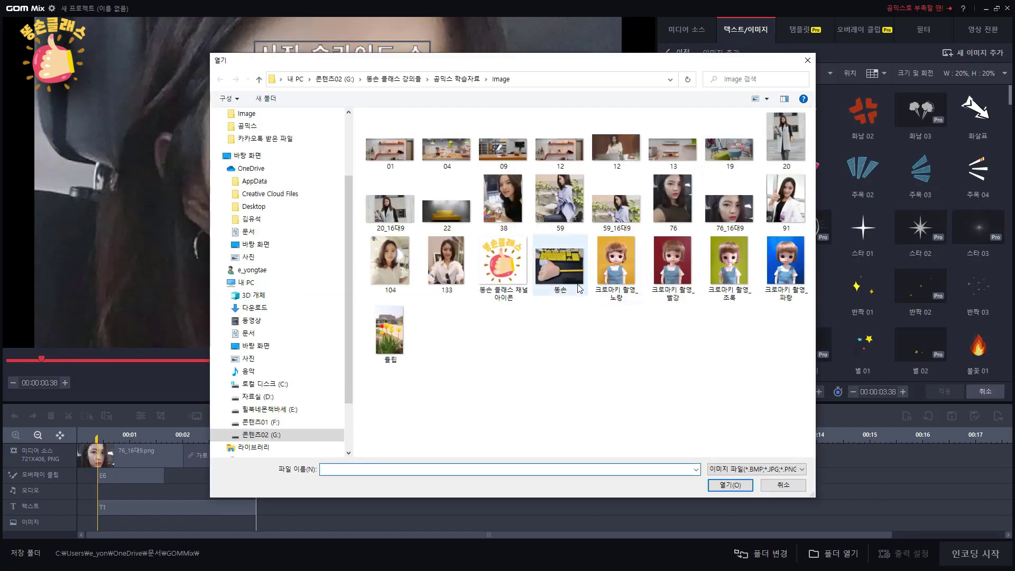
{"action": "double_click", "coordinate": [502, 261]}
{"action": "left_click_drag", "start_coordinate": [567, 83], "coordinate": [108, 94]}
{"action": "left_click_drag", "start_coordinate": [163, 147], "coordinate": [117, 99]}
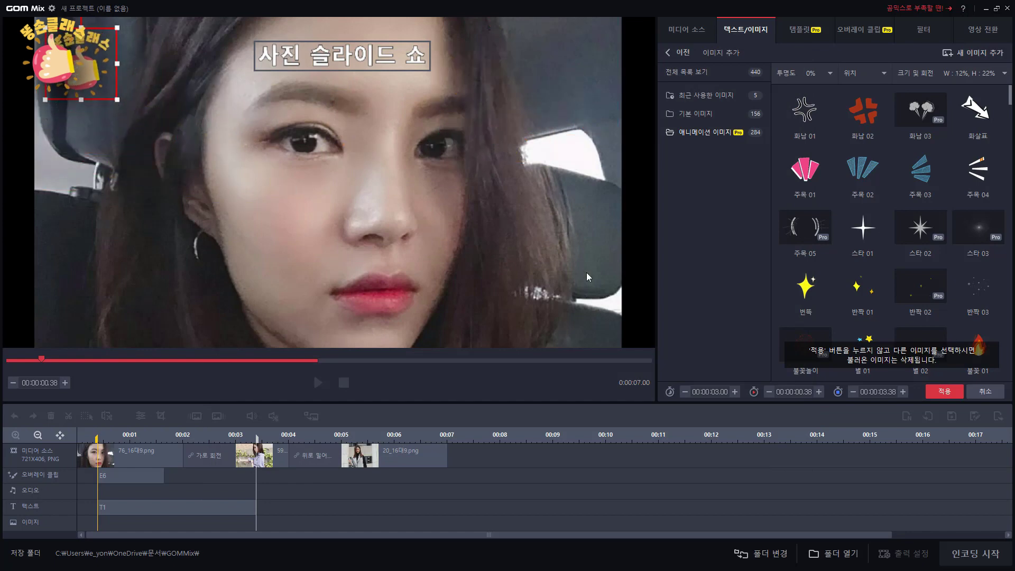
{"action": "left_click", "coordinate": [946, 394]}
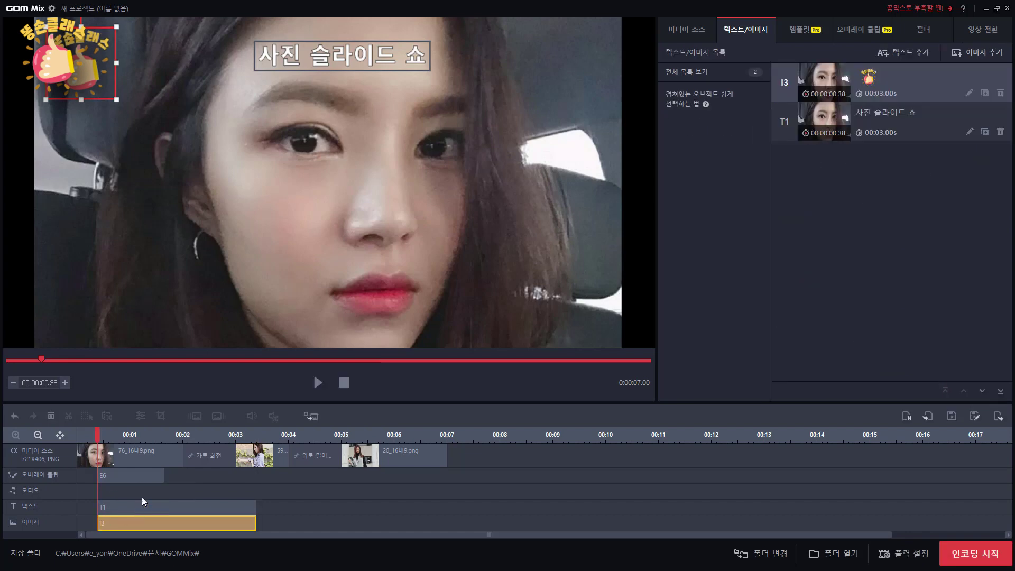
Step: Import the audio file A forest tale from the 곰믹스 학습자료 Audio folder into the media sources
{"action": "left_click", "coordinate": [686, 30]}
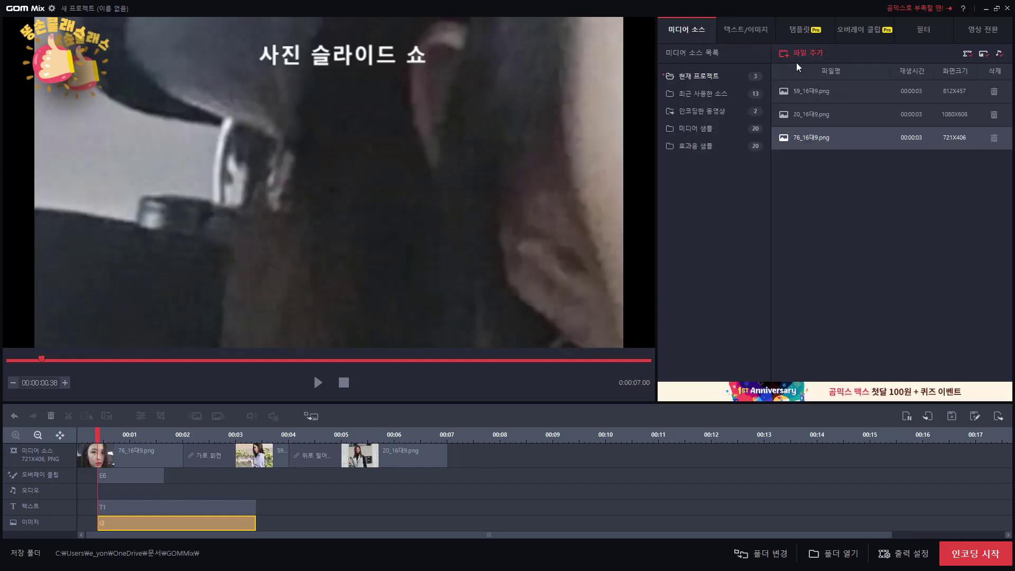
{"action": "left_click", "coordinate": [806, 53]}
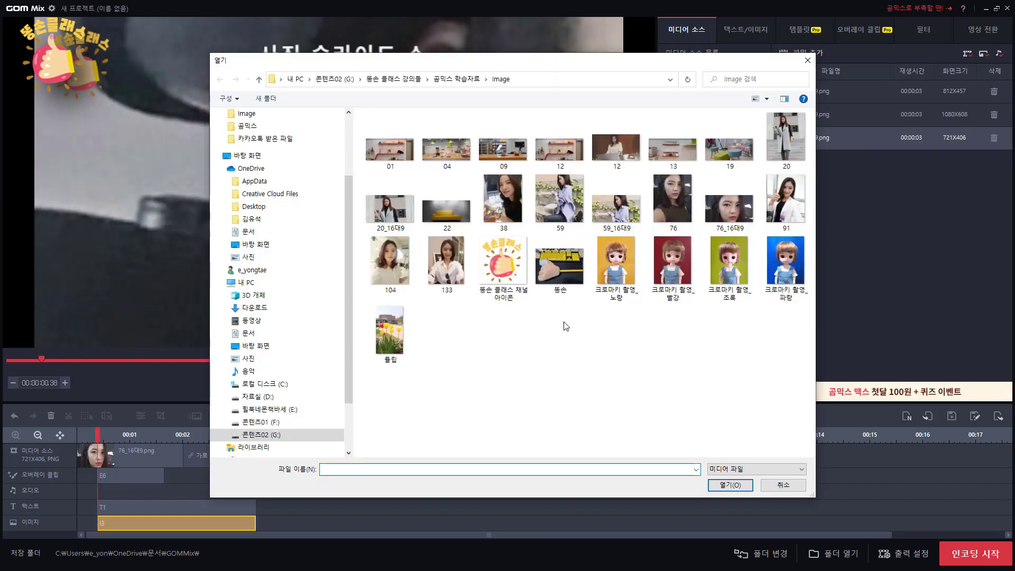
{"action": "left_click", "coordinate": [455, 80]}
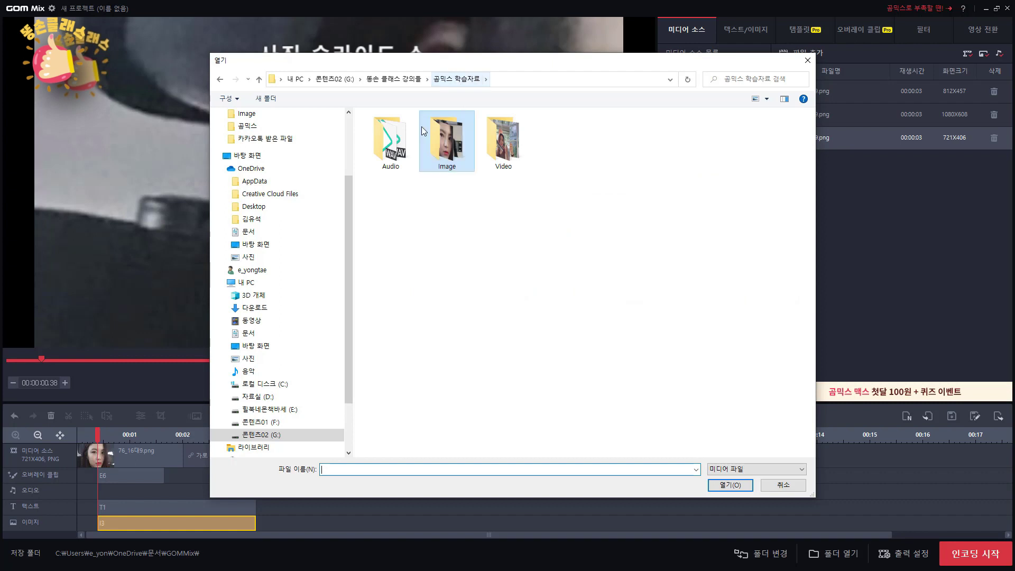
{"action": "double_click", "coordinate": [401, 155]}
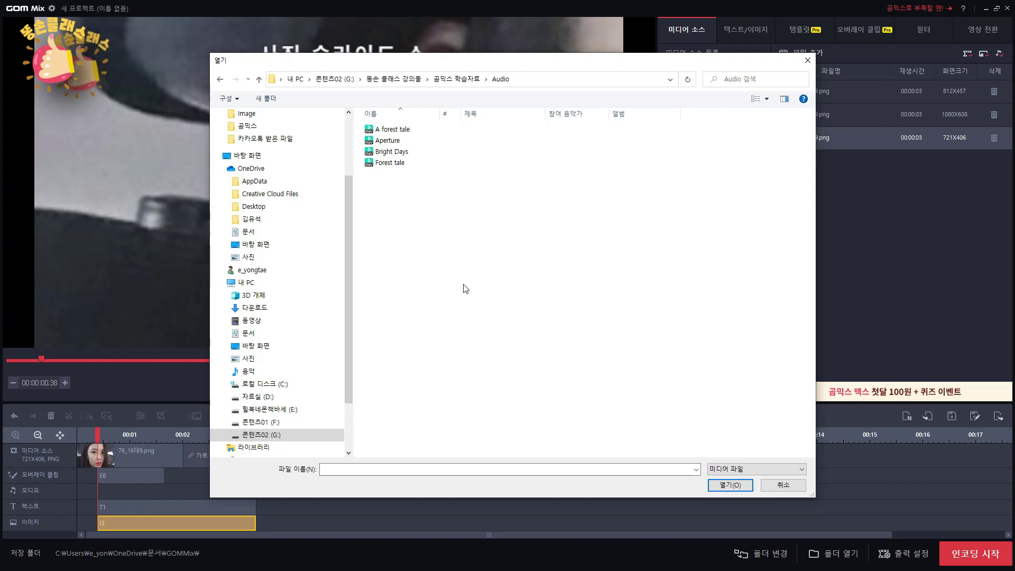
{"action": "left_click", "coordinate": [375, 130]}
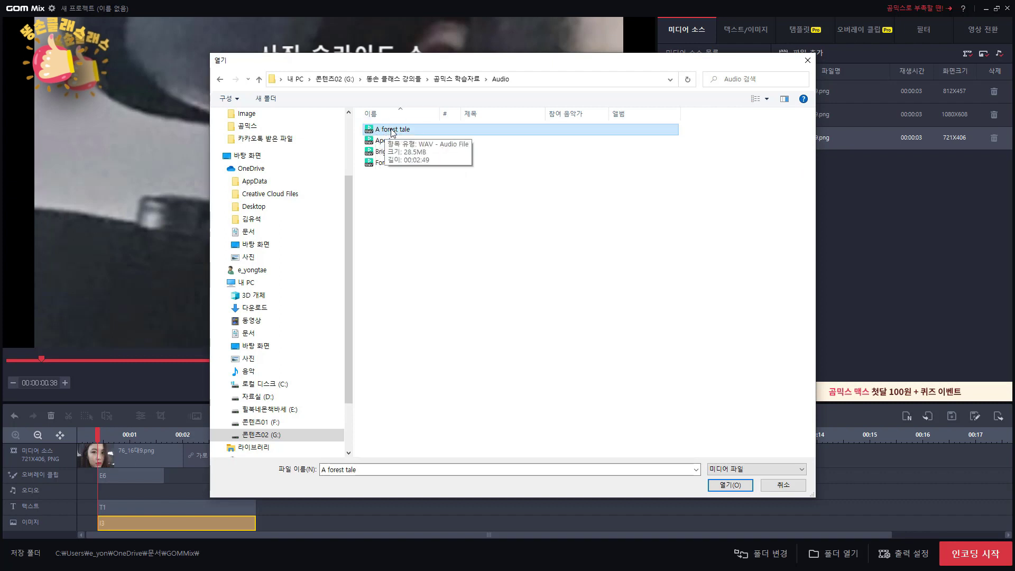
{"action": "left_click", "coordinate": [730, 485]}
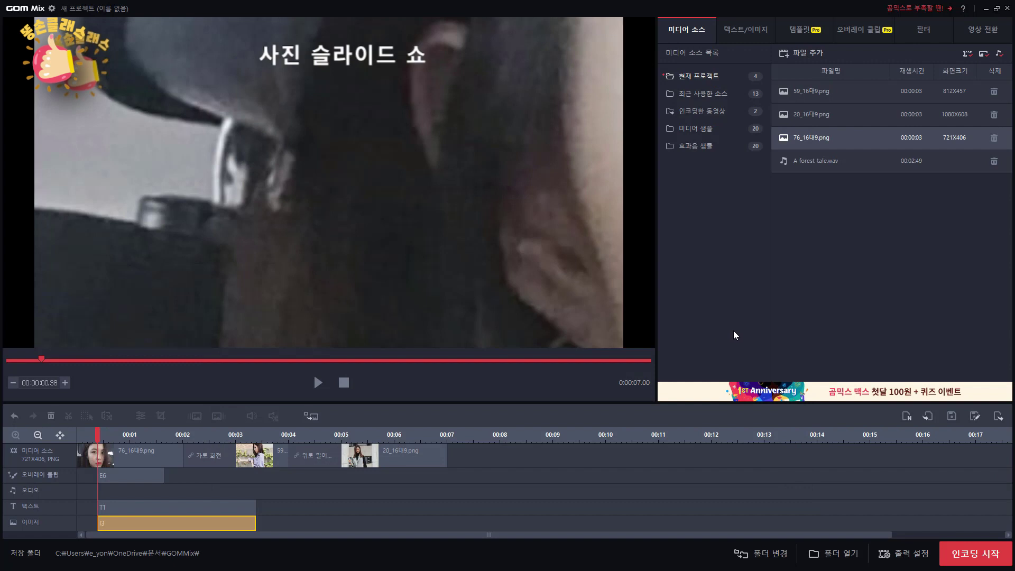
Step: Place A forest tale.wav at the start of the audio track and trim its end to 7 seconds
{"action": "left_click_drag", "start_coordinate": [791, 163], "coordinate": [95, 496]}
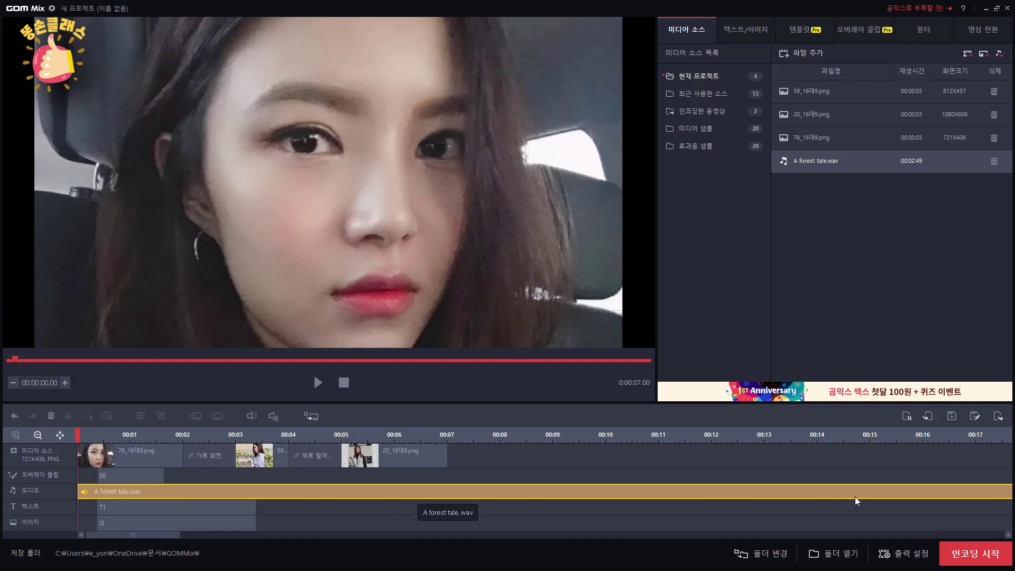
{"action": "left_click", "coordinate": [441, 435]}
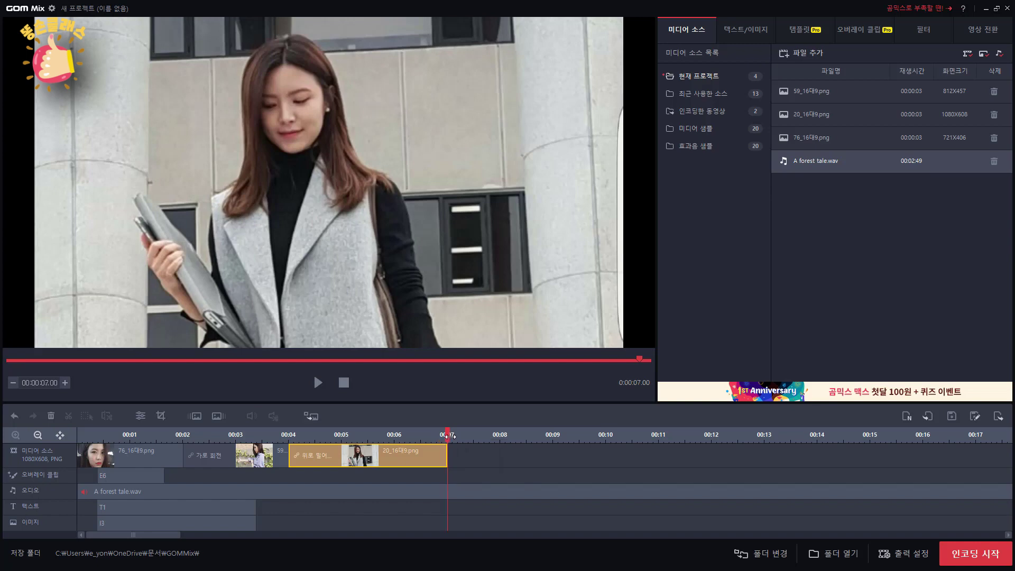
{"action": "left_click", "coordinate": [317, 492]}
{"action": "left_click_drag", "start_coordinate": [169, 534], "coordinate": [1001, 550]}
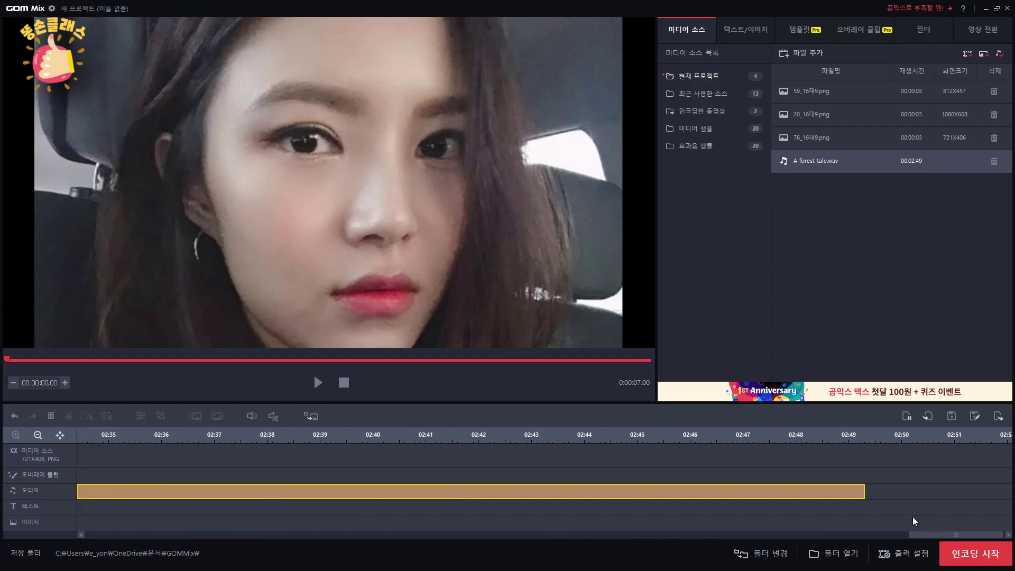
{"action": "left_click_drag", "start_coordinate": [864, 491], "coordinate": [440, 490]}
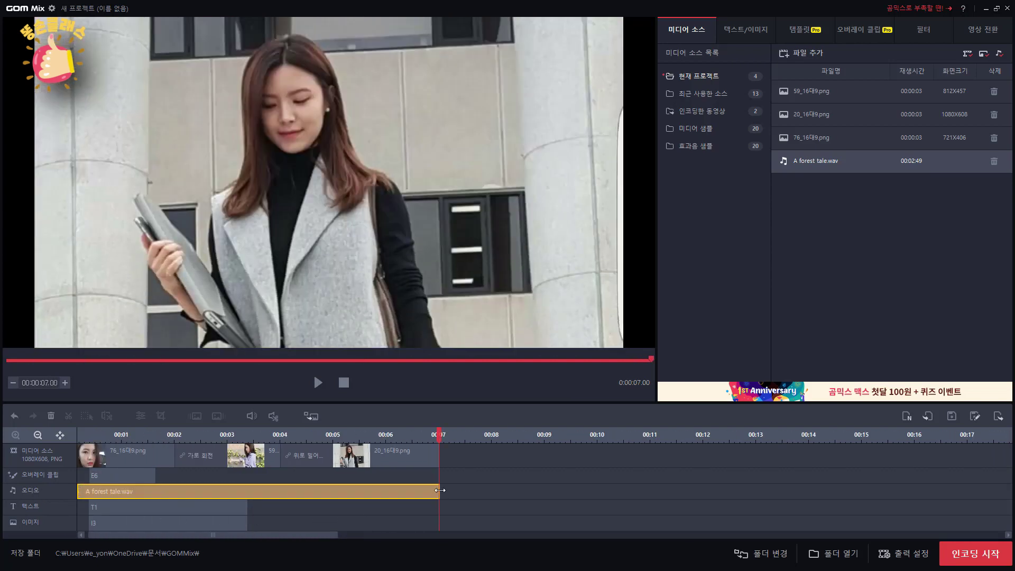